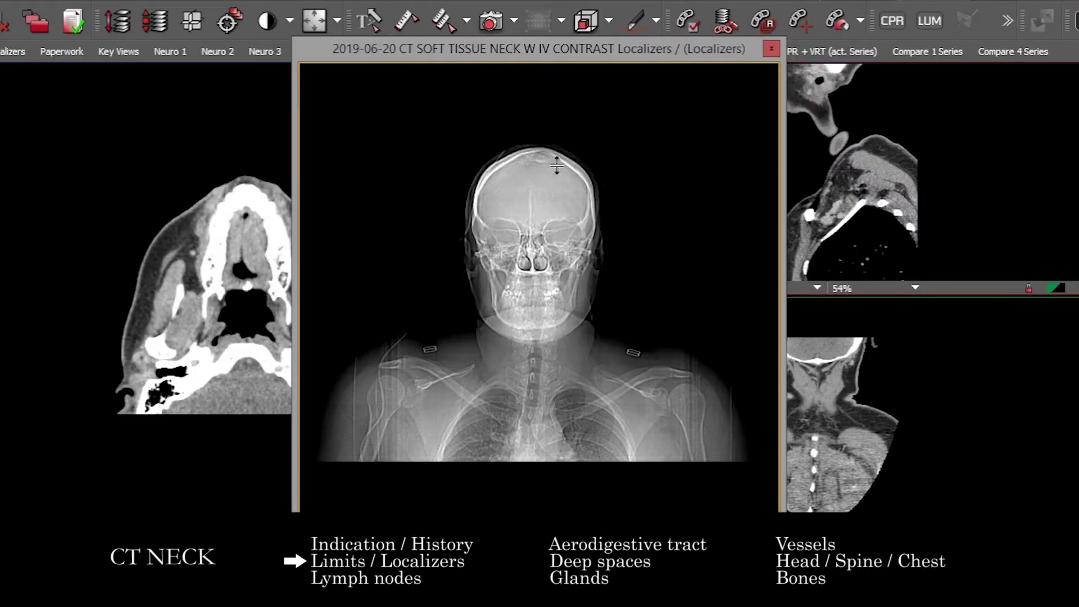
Step: Scroll through the frontal and lateral scouts to check coverage and slice lines
{"action": "scroll", "coordinate": [557, 166], "scroll_direction": "up", "scroll_amount": 1}
{"action": "scroll", "coordinate": [557, 164], "scroll_direction": "down", "scroll_amount": 1}
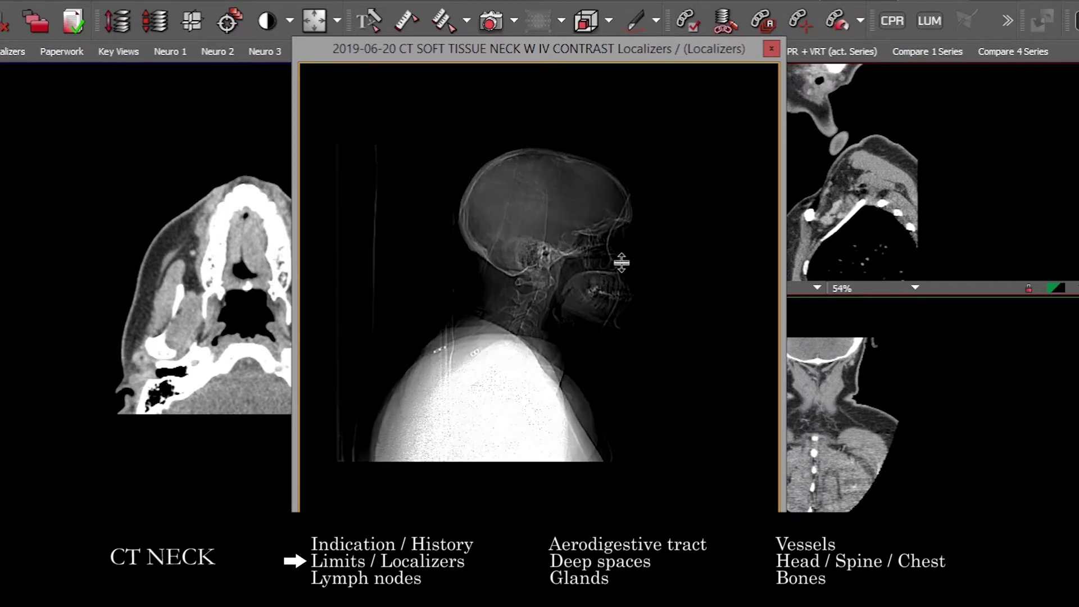
{"action": "scroll", "coordinate": [536, 376], "scroll_direction": "down", "scroll_amount": 1}
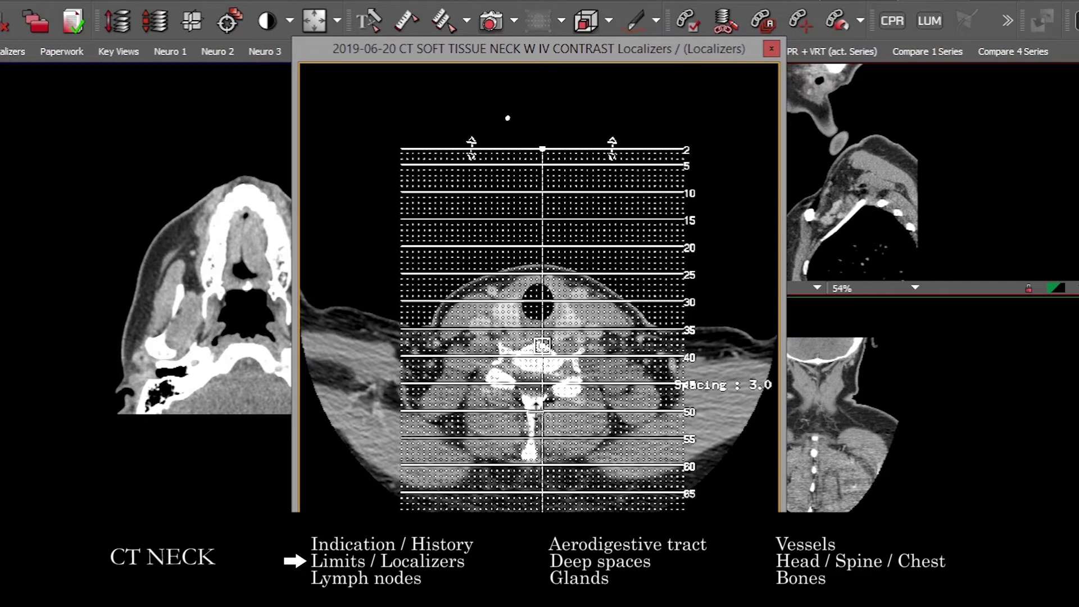
{"action": "scroll", "coordinate": [533, 403], "scroll_direction": "down", "scroll_amount": 1}
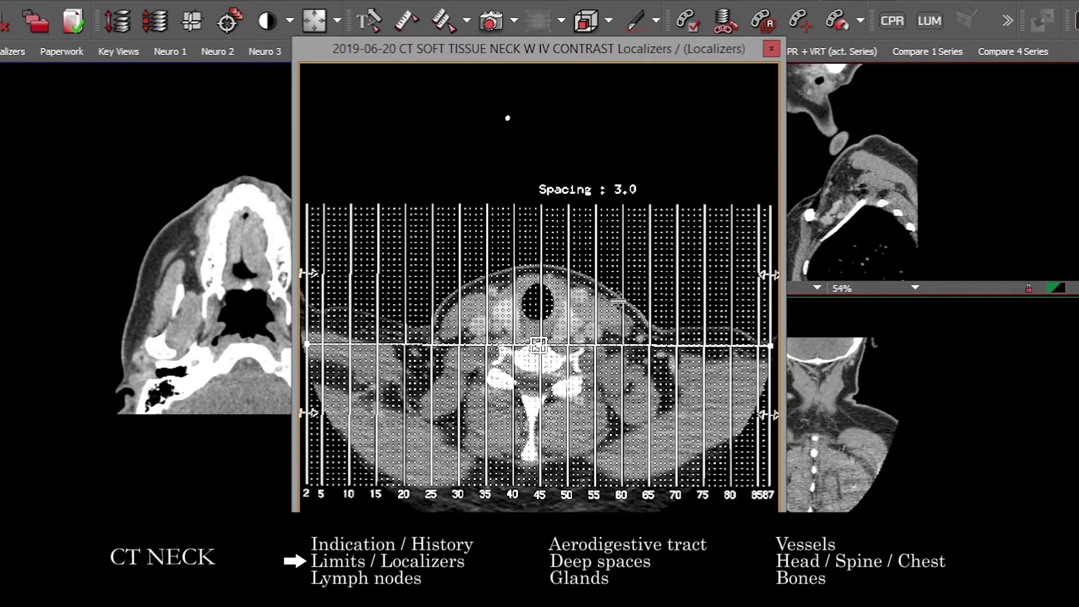
Step: Close the localizer window and page the axial slices up to the nose and back
{"action": "left_click", "coordinate": [771, 49]}
{"action": "left_click_drag", "start_coordinate": [321, 329], "coordinate": [382, 364]}
{"action": "scroll", "coordinate": [796, 420], "scroll_direction": "down", "scroll_amount": 4}
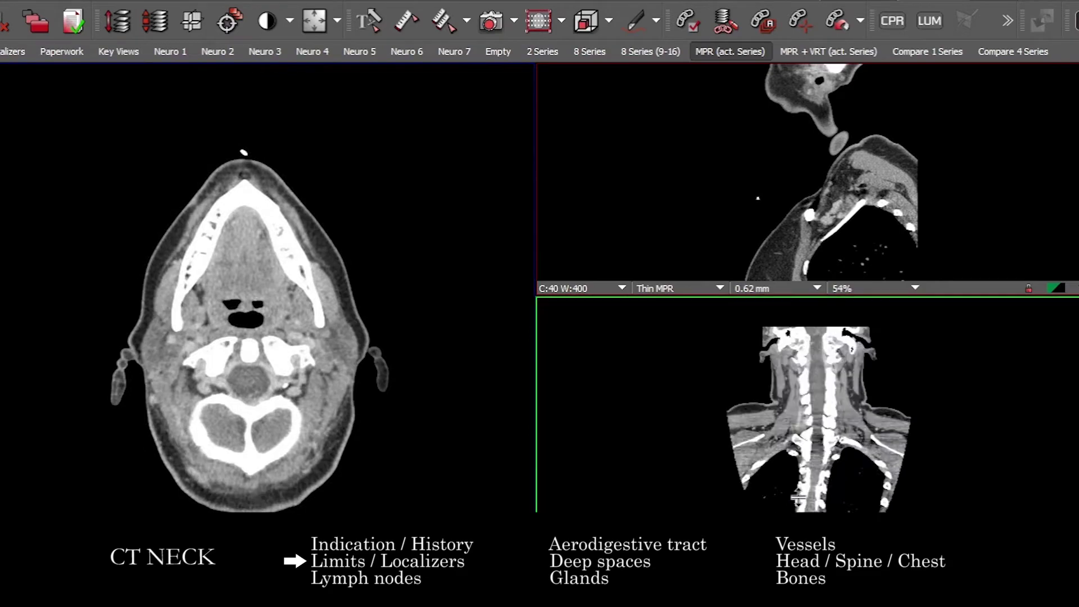
Step: Maximize the coronal view and page its slices from the face back past the neck nodes to the clavicles
{"action": "double_click", "coordinate": [797, 420]}
{"action": "left_click_drag", "start_coordinate": [702, 389], "coordinate": [728, 359]}
{"action": "left_click_drag", "start_coordinate": [594, 276], "coordinate": [626, 264]}
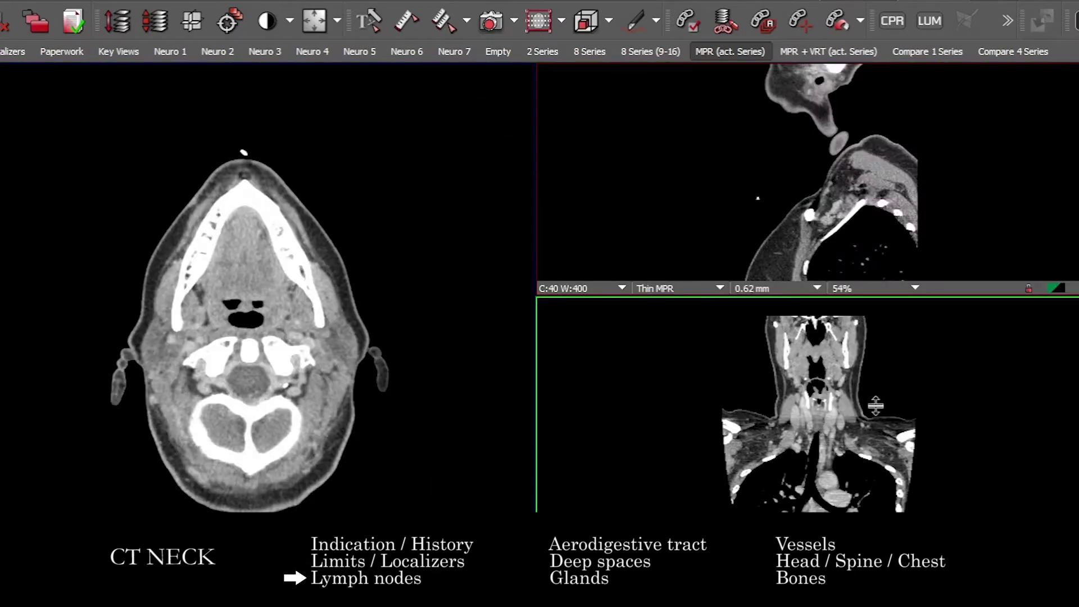
{"action": "double_click", "coordinate": [875, 406]}
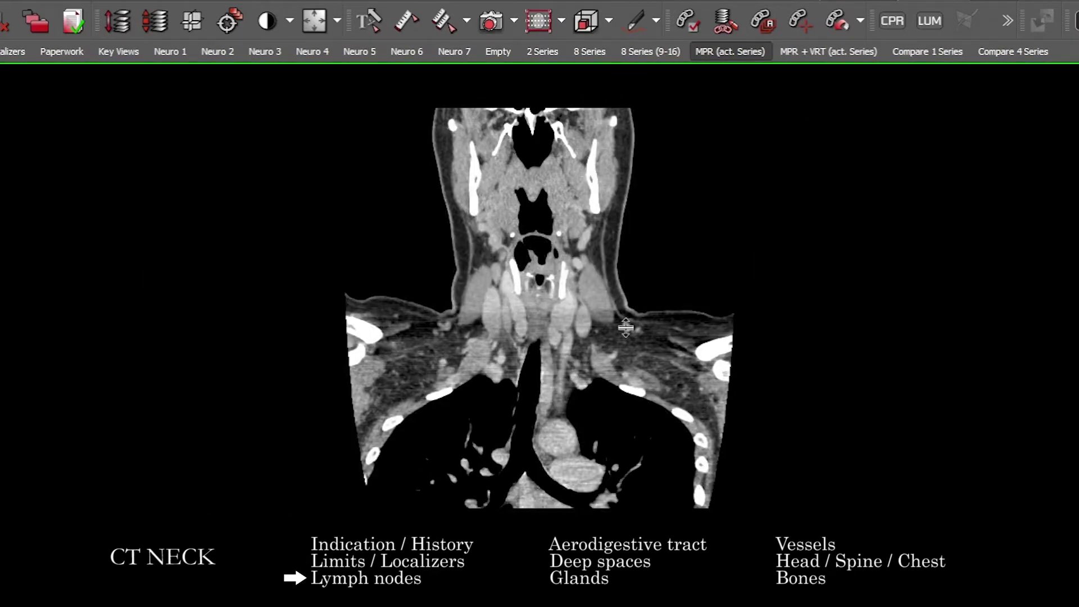
{"action": "left_click_drag", "start_coordinate": [594, 254], "coordinate": [603, 249]}
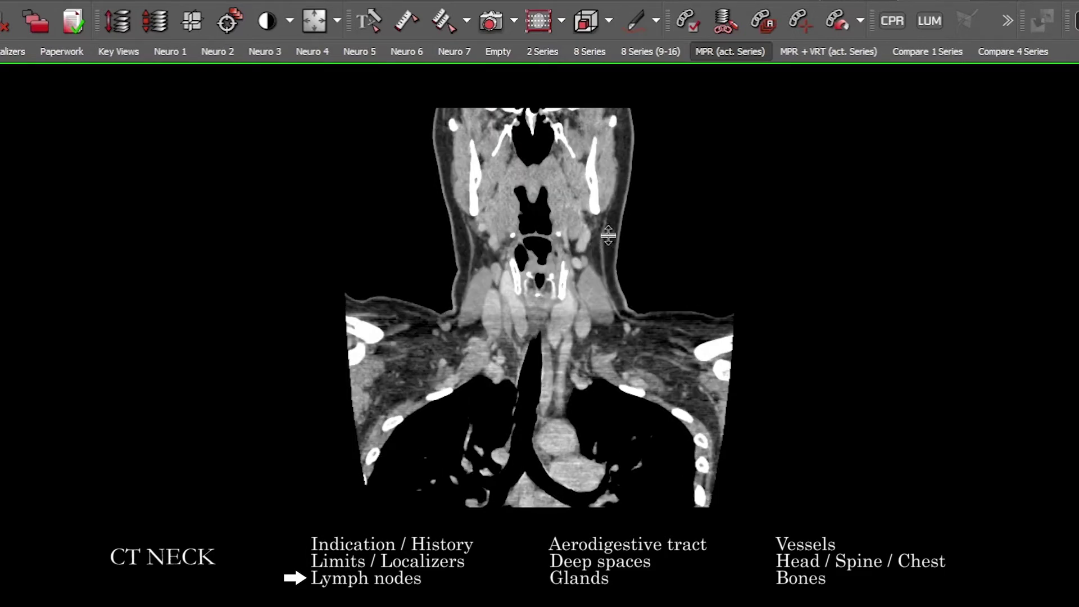
{"action": "left_click_drag", "start_coordinate": [607, 235], "coordinate": [572, 231]}
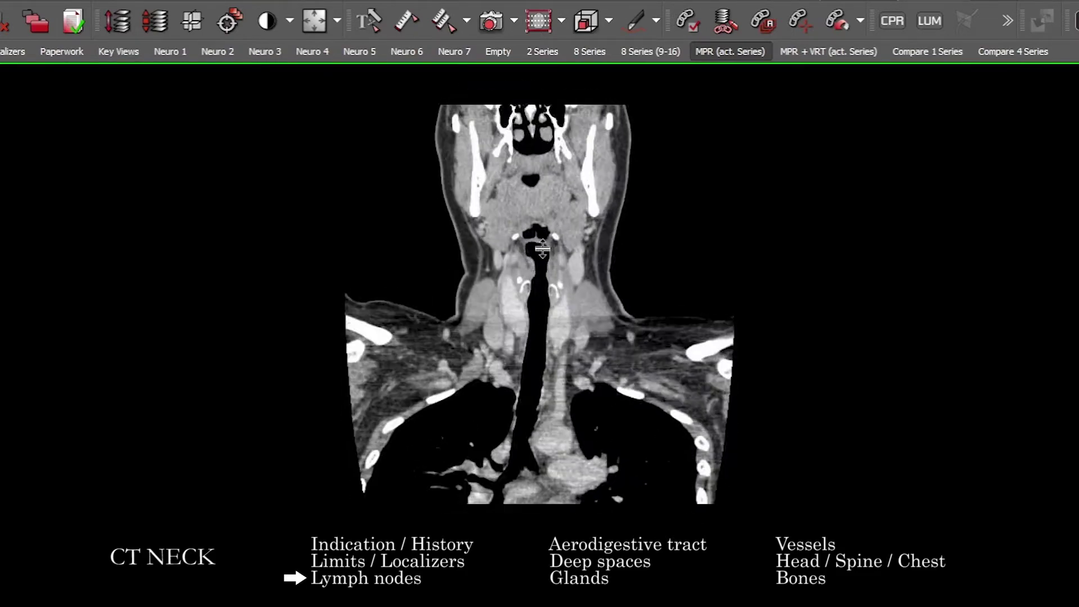
Step: Page the coronal slices back to the cervical spine, then forward again toward the front of the neck
{"action": "left_click_drag", "start_coordinate": [431, 304], "coordinate": [613, 182]}
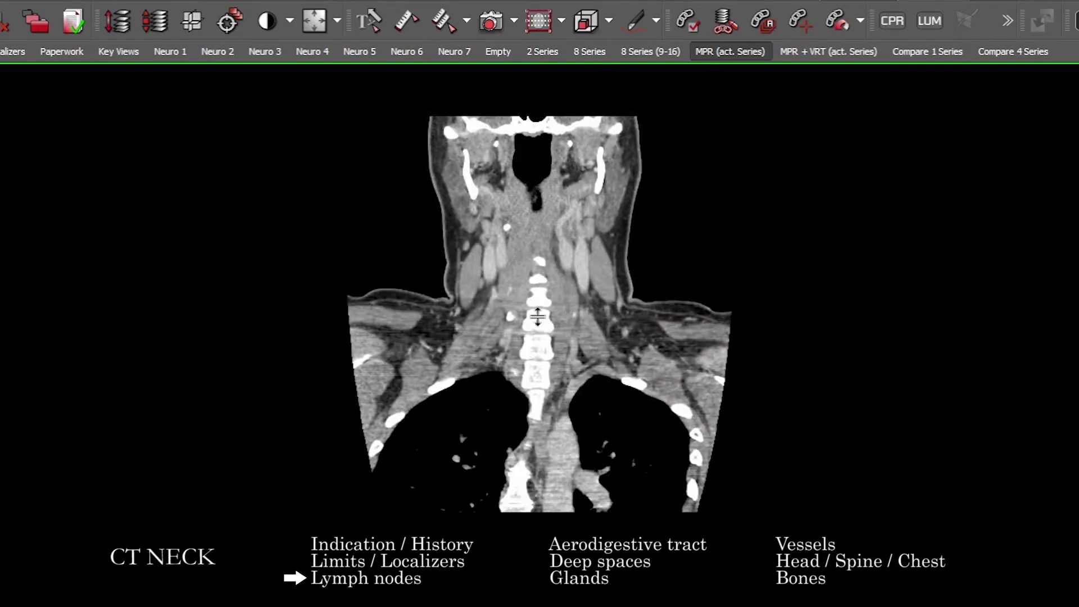
{"action": "left_click_drag", "start_coordinate": [494, 170], "coordinate": [610, 157]}
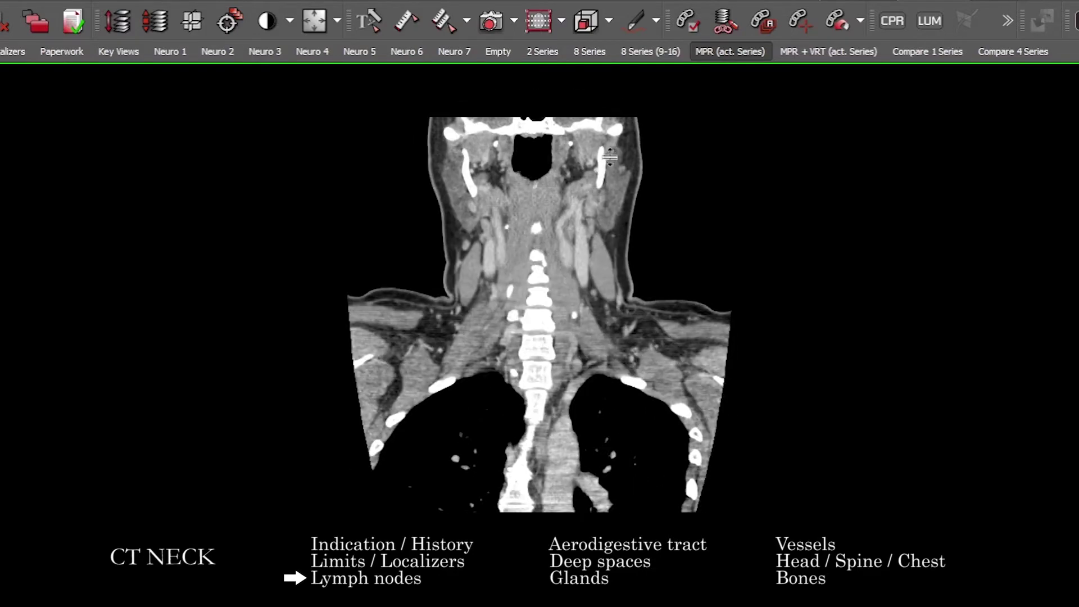
{"action": "left_click_drag", "start_coordinate": [445, 161], "coordinate": [525, 327]}
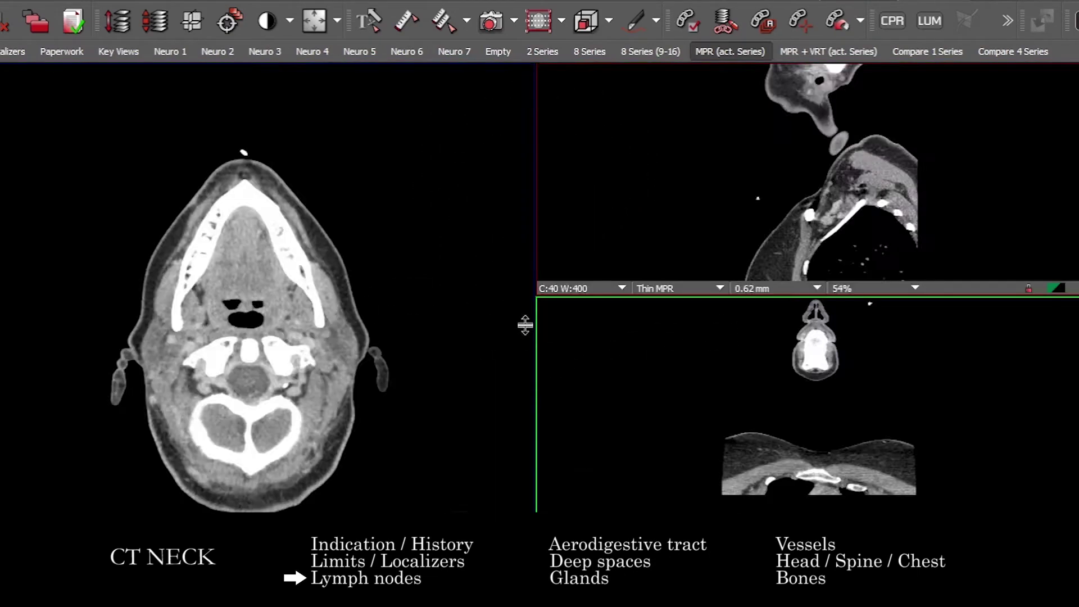
Step: Maximize the sagittal view, page from the midline spine out to the shoulder and back, then restore three panes
{"action": "double_click", "coordinate": [880, 219]}
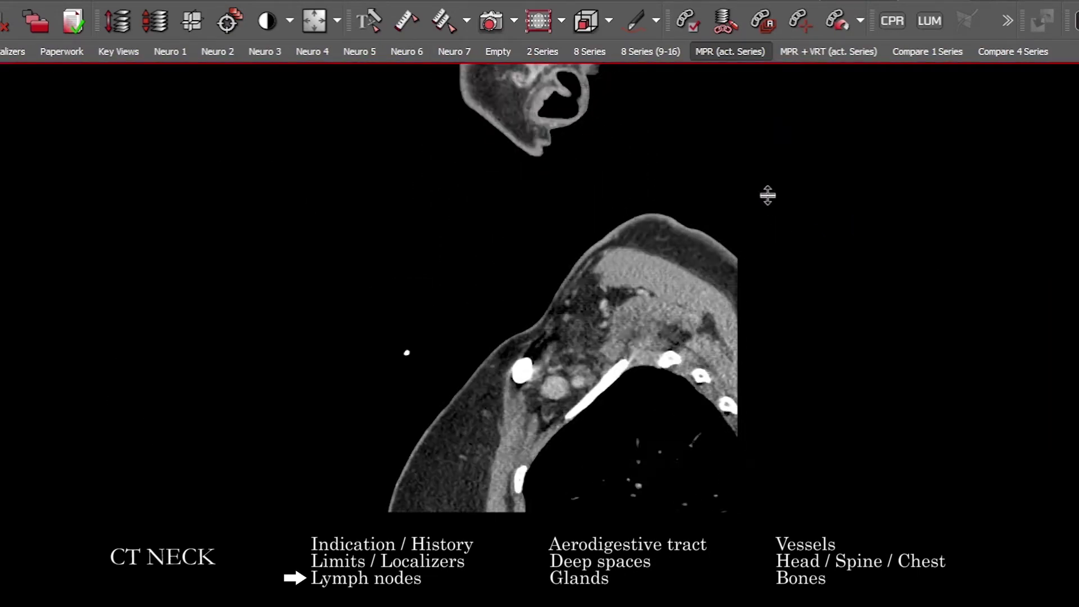
{"action": "left_click_drag", "start_coordinate": [501, 103], "coordinate": [622, 180]}
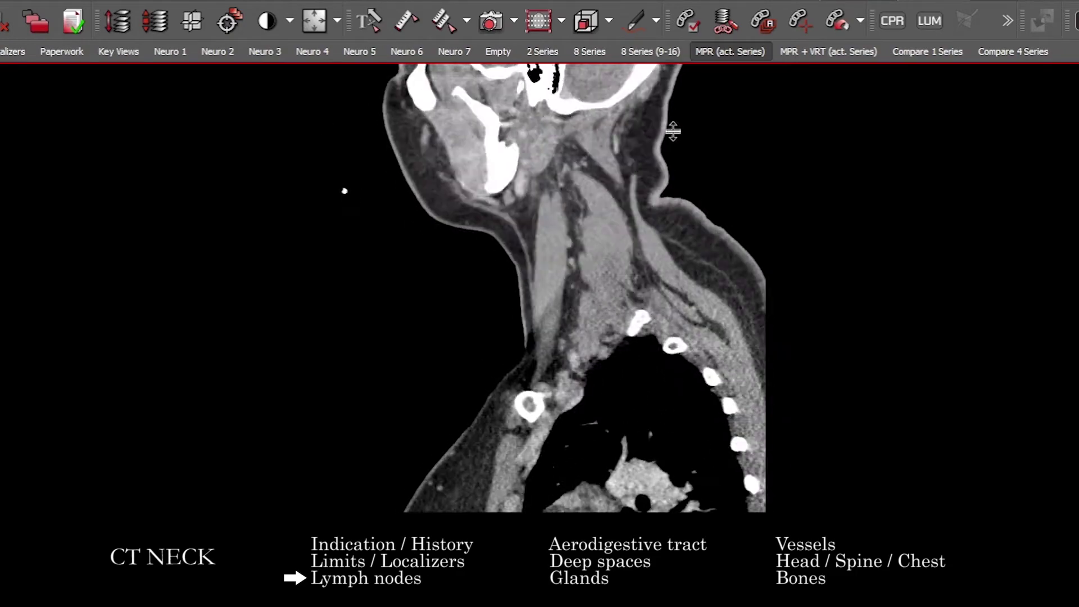
{"action": "left_click_drag", "start_coordinate": [688, 72], "coordinate": [560, 290]}
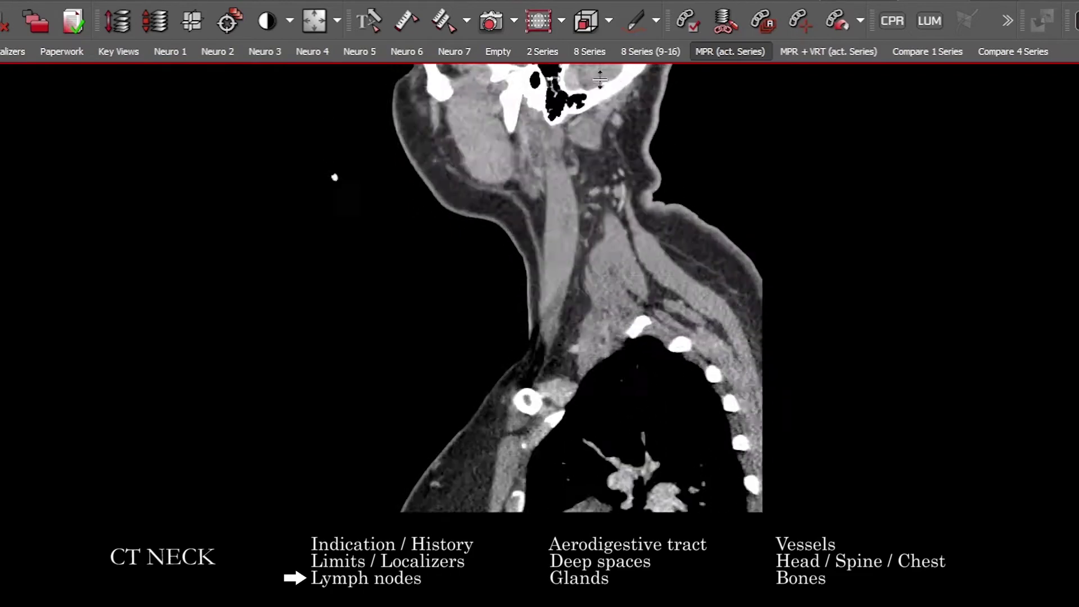
{"action": "left_click_drag", "start_coordinate": [666, 142], "coordinate": [676, 205]}
{"action": "left_click_drag", "start_coordinate": [580, 332], "coordinate": [620, 179]}
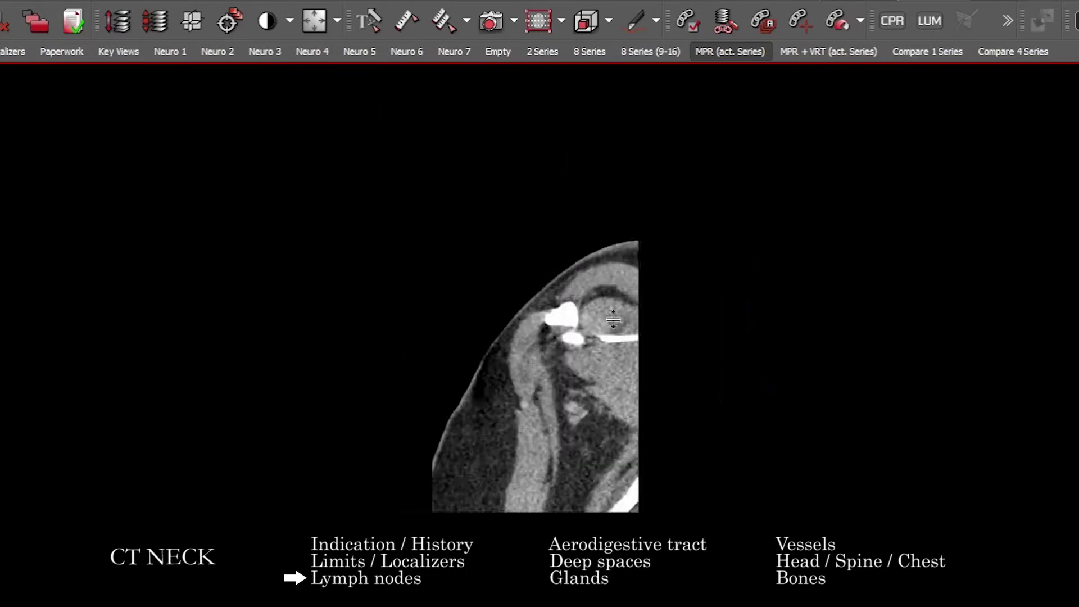
{"action": "left_click_drag", "start_coordinate": [602, 353], "coordinate": [640, 337]}
{"action": "double_click", "coordinate": [650, 268]}
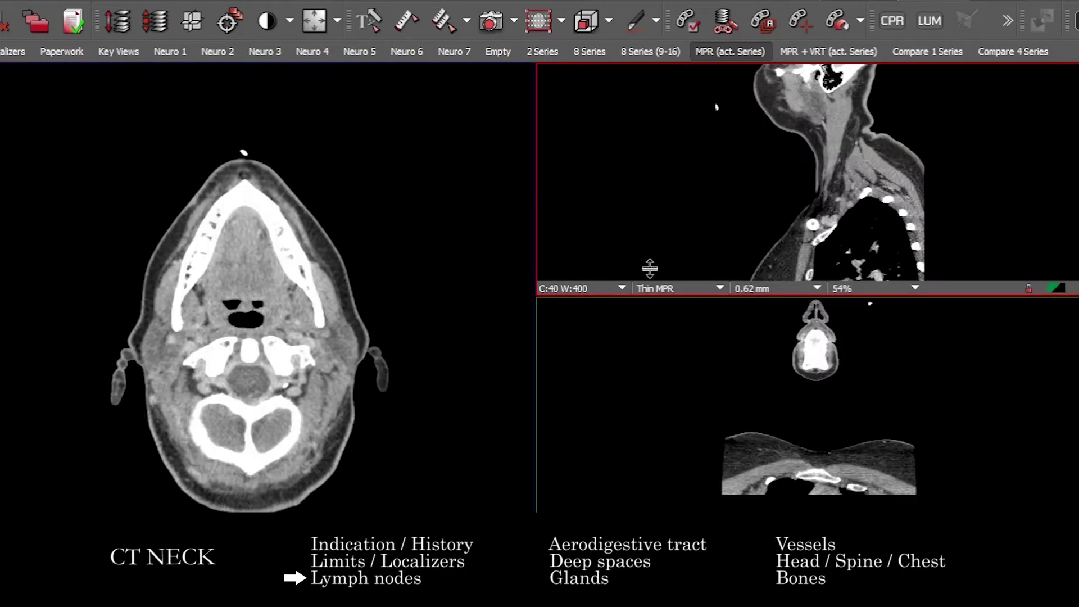
Step: Page axial slices down from the jaw to the shoulders, then up past the skull base and orbits to the nose tip
{"action": "left_click_drag", "start_coordinate": [264, 247], "coordinate": [788, 186]}
{"action": "left_click_drag", "start_coordinate": [368, 300], "coordinate": [298, 133]}
{"action": "left_click_drag", "start_coordinate": [360, 245], "coordinate": [345, 182]}
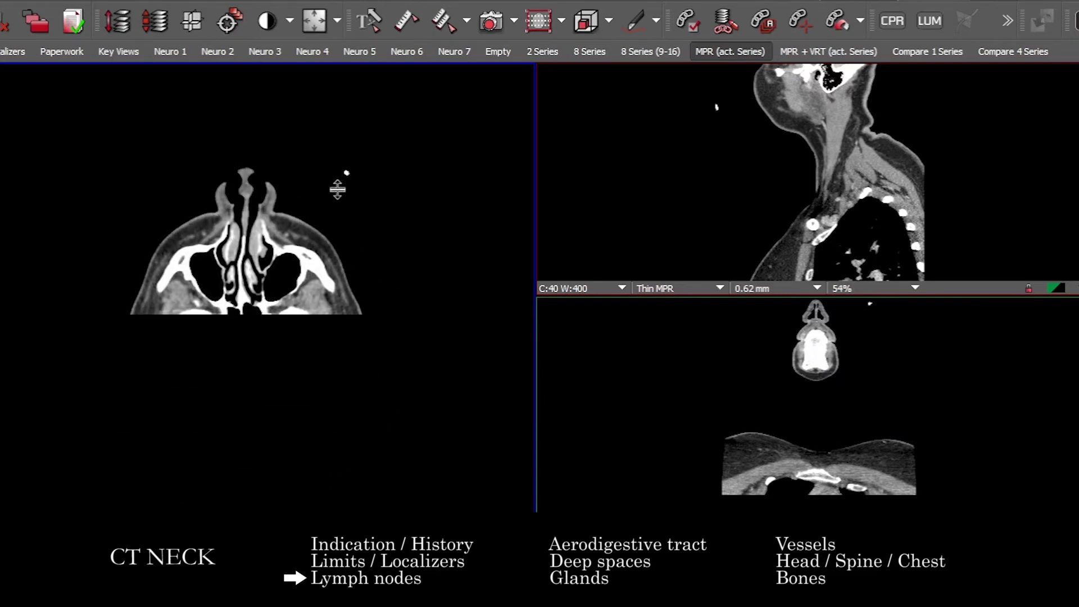
{"action": "left_click_drag", "start_coordinate": [337, 190], "coordinate": [263, 200]}
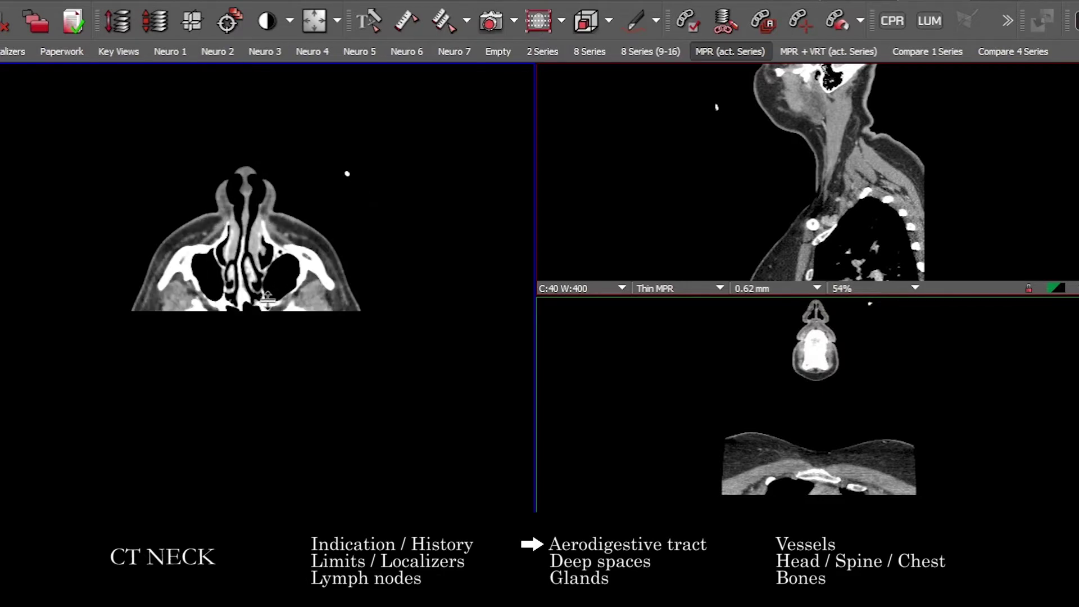
Step: At a C:20 W:361 window, page axial slices through the nasal bones, nose tip and maxillary sinuses
{"action": "mouse_move", "coordinate": [344, 169]}
{"action": "left_mouse_down"}
{"action": "mouse_move", "coordinate": [335, 163]}
{"action": "mouse_move", "coordinate": [349, 177]}
{"action": "left_mouse_up"}
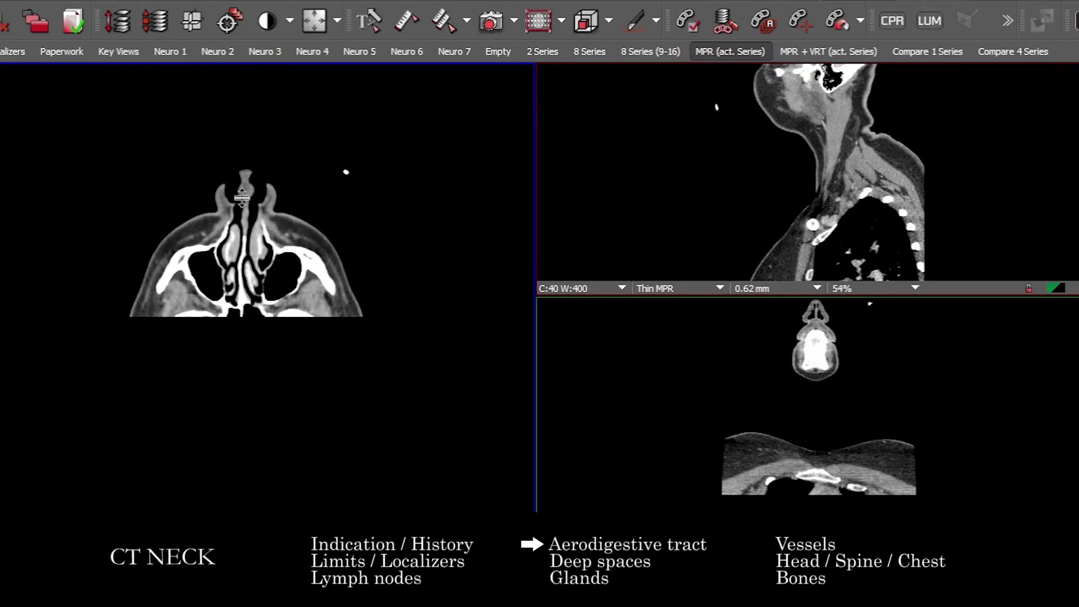
{"action": "mouse_move", "coordinate": [345, 171]}
{"action": "left_mouse_down"}
{"action": "mouse_move", "coordinate": [340, 164]}
{"action": "mouse_move", "coordinate": [351, 179]}
{"action": "left_mouse_up"}
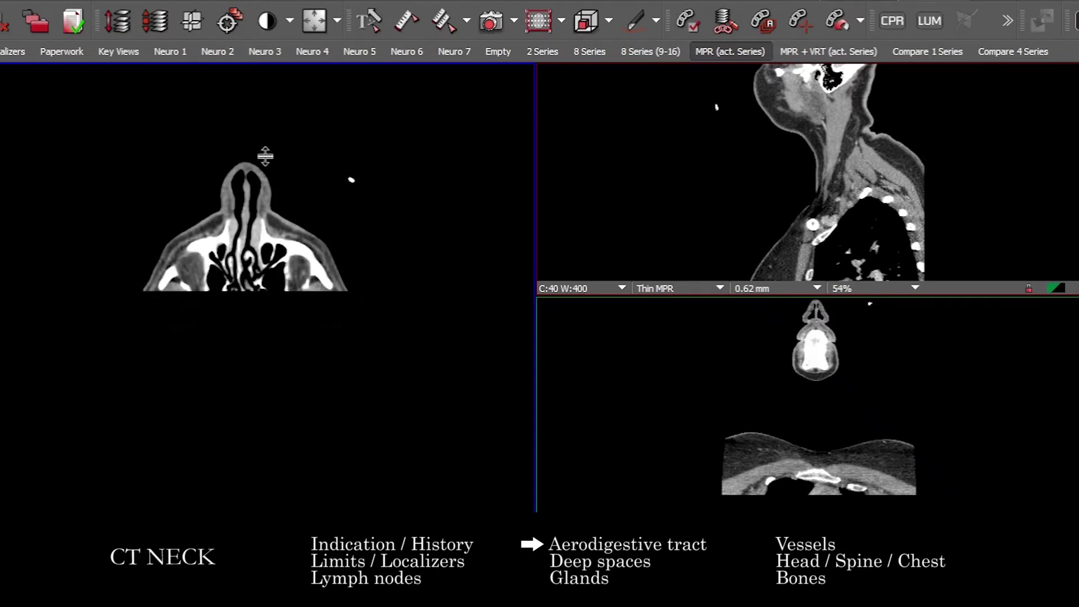
{"action": "mouse_move", "coordinate": [346, 172]}
{"action": "left_mouse_down"}
{"action": "mouse_move", "coordinate": [327, 161]}
{"action": "mouse_move", "coordinate": [343, 168]}
{"action": "left_mouse_up"}
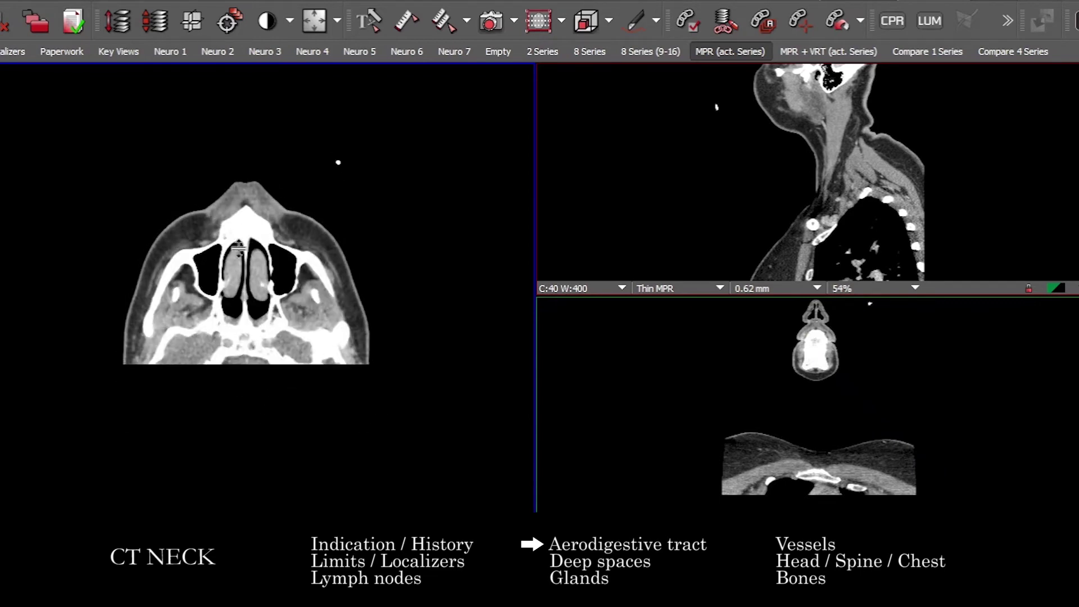
Step: Page axial slices down from the nasopharynx through the oropharynx to the hyoid level
{"action": "left_click_drag", "start_coordinate": [248, 275], "coordinate": [255, 247]}
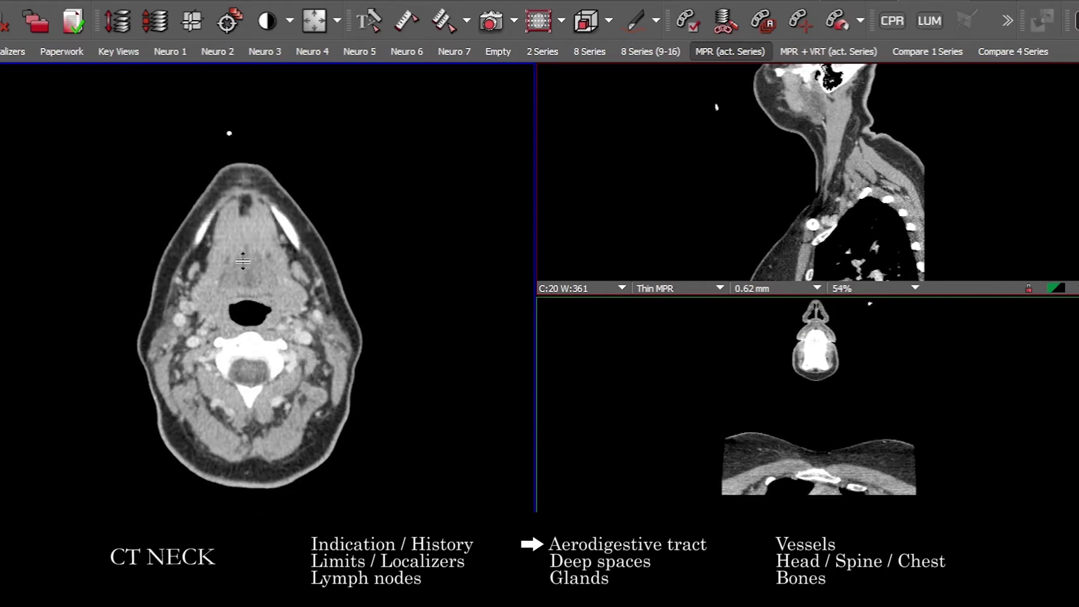
{"action": "left_click_drag", "start_coordinate": [249, 247], "coordinate": [281, 193]}
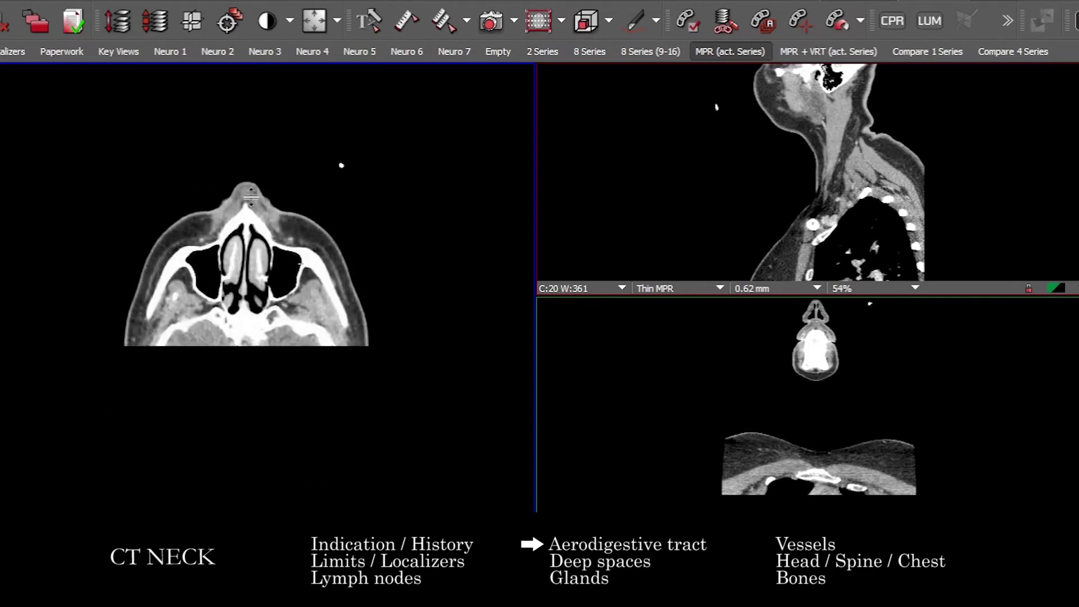
{"action": "left_click_drag", "start_coordinate": [262, 229], "coordinate": [280, 203]}
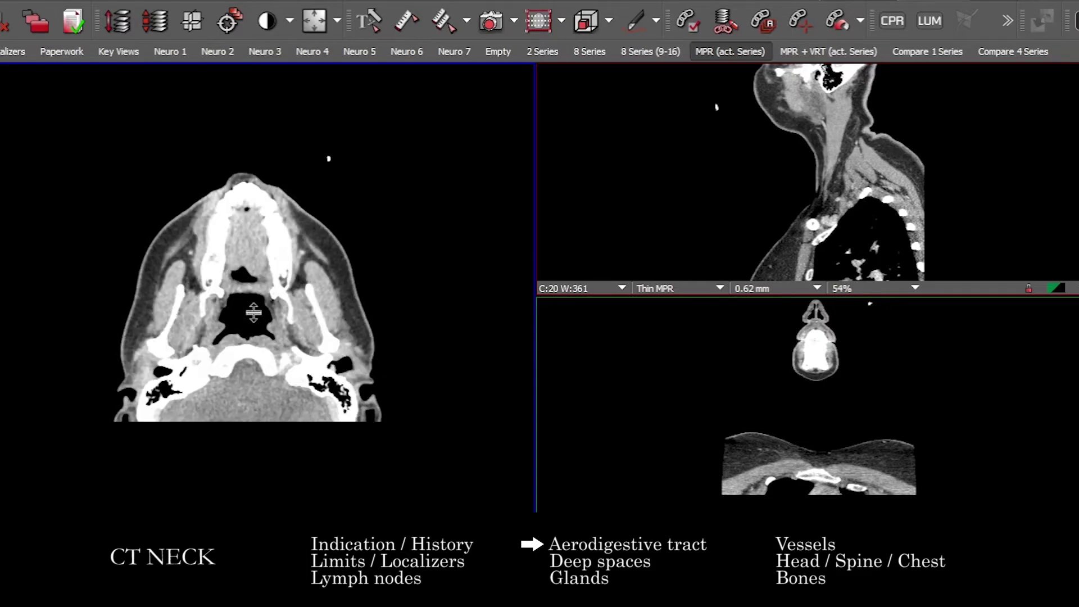
{"action": "left_click_drag", "start_coordinate": [268, 326], "coordinate": [280, 308]}
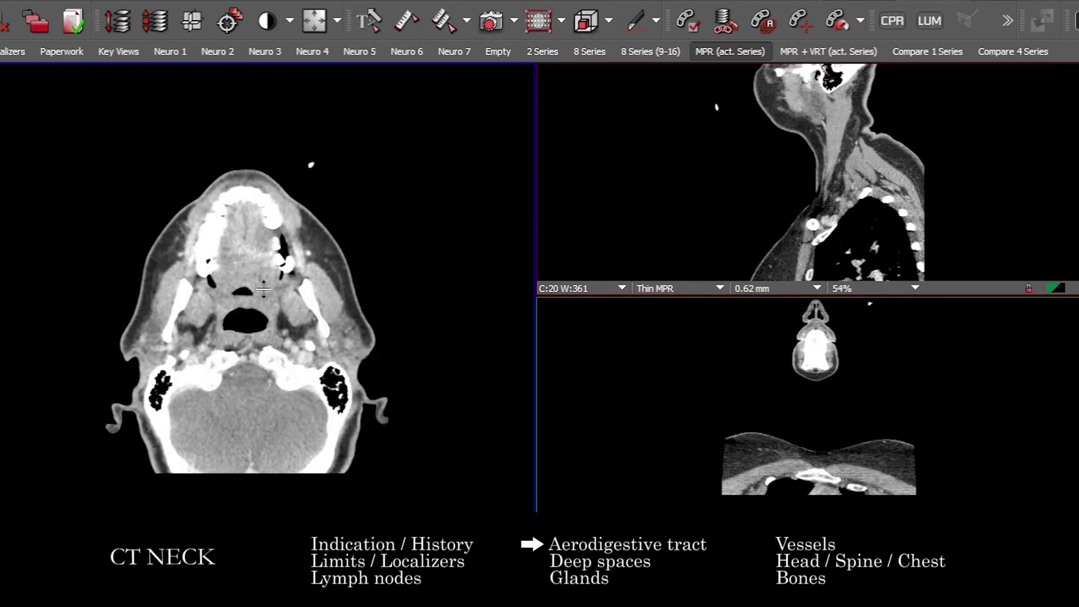
Step: Page axial slices between the mandible, hyoid and larynx, ending in the lower neck
{"action": "left_click_drag", "start_coordinate": [258, 285], "coordinate": [251, 339]}
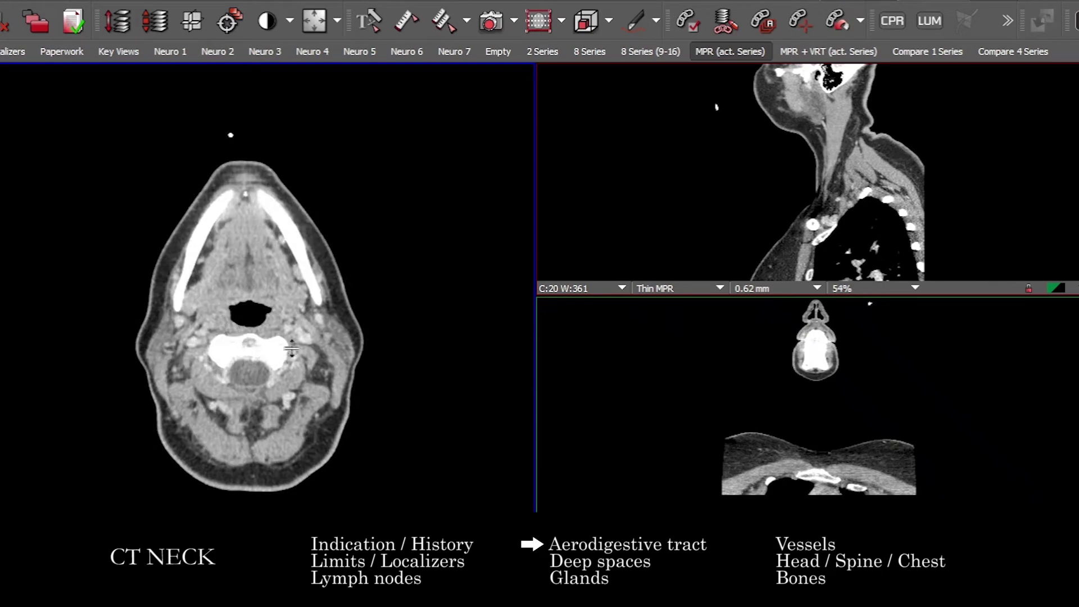
{"action": "left_click_drag", "start_coordinate": [241, 338], "coordinate": [265, 287]}
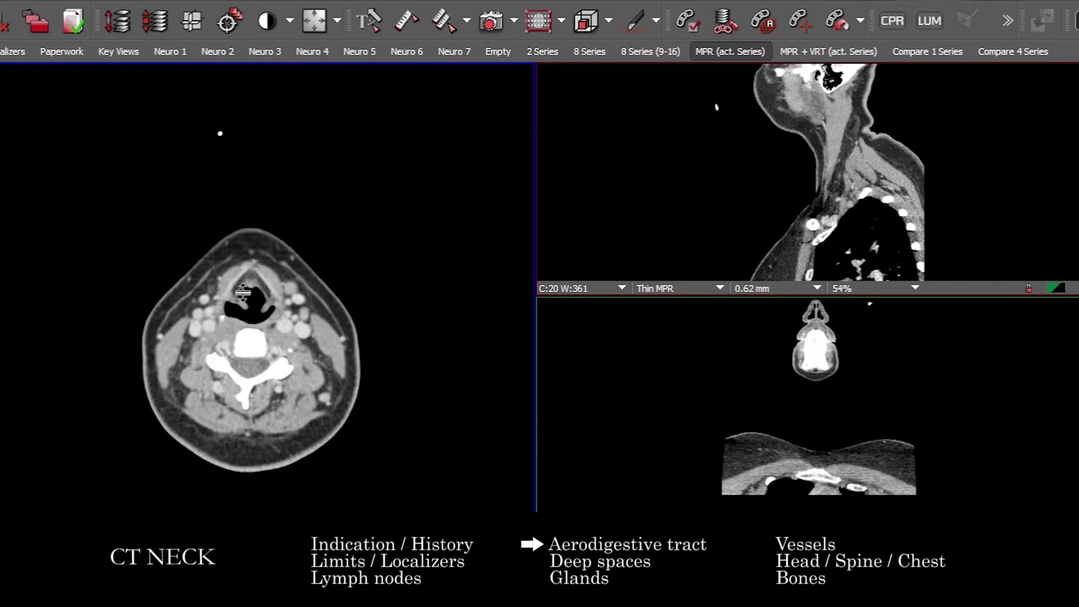
{"action": "left_click_drag", "start_coordinate": [264, 257], "coordinate": [269, 250]}
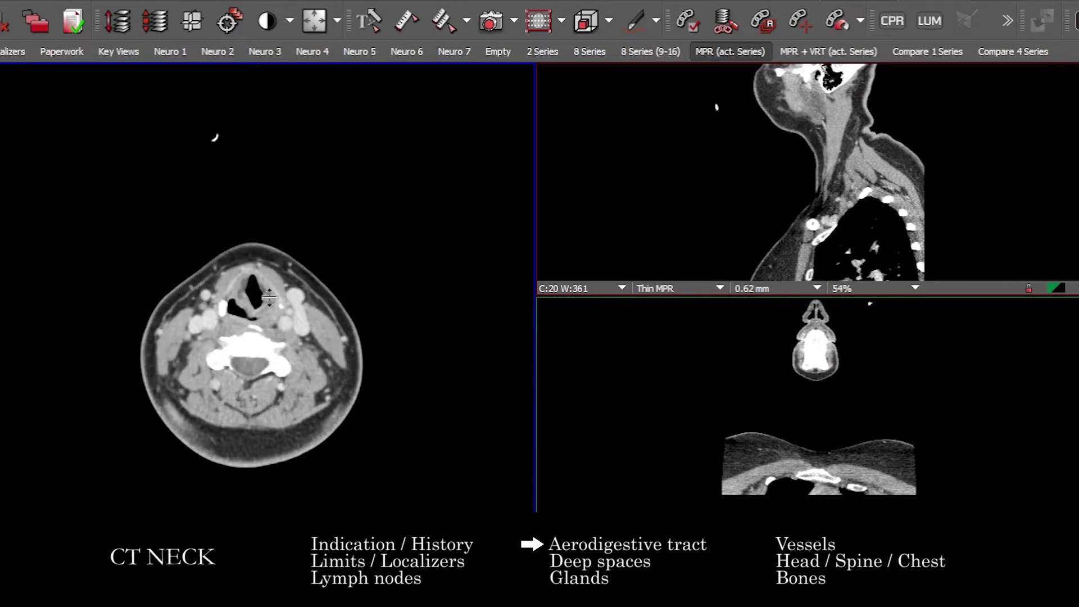
{"action": "left_click_drag", "start_coordinate": [283, 304], "coordinate": [282, 317]}
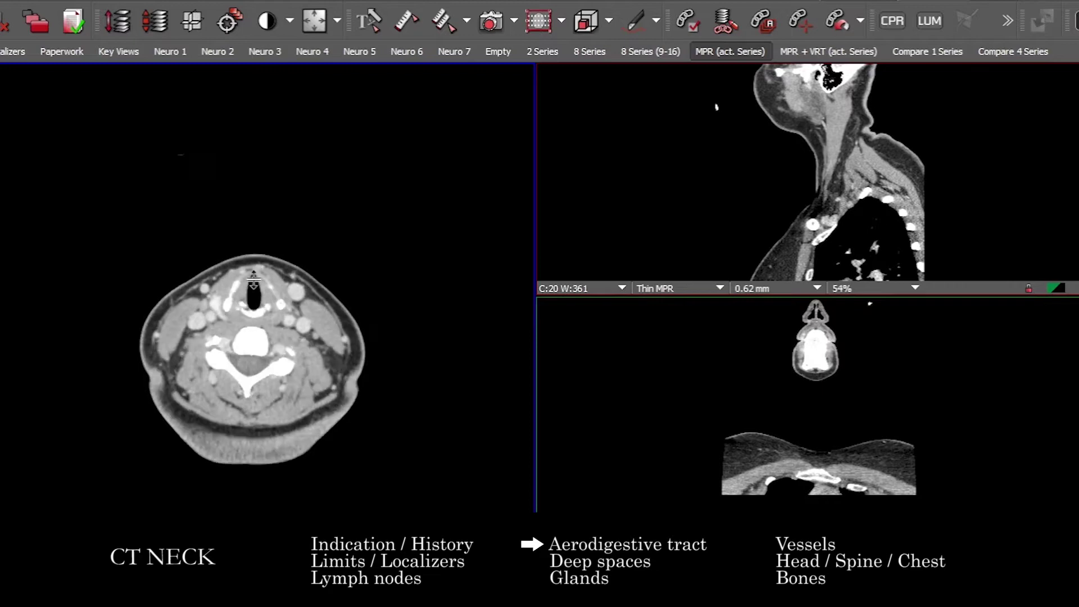
Step: Scroll the axial slices down from the oral cavity through the neck toward the chest
{"action": "scroll", "coordinate": [254, 283], "scroll_direction": "down", "scroll_amount": 5}
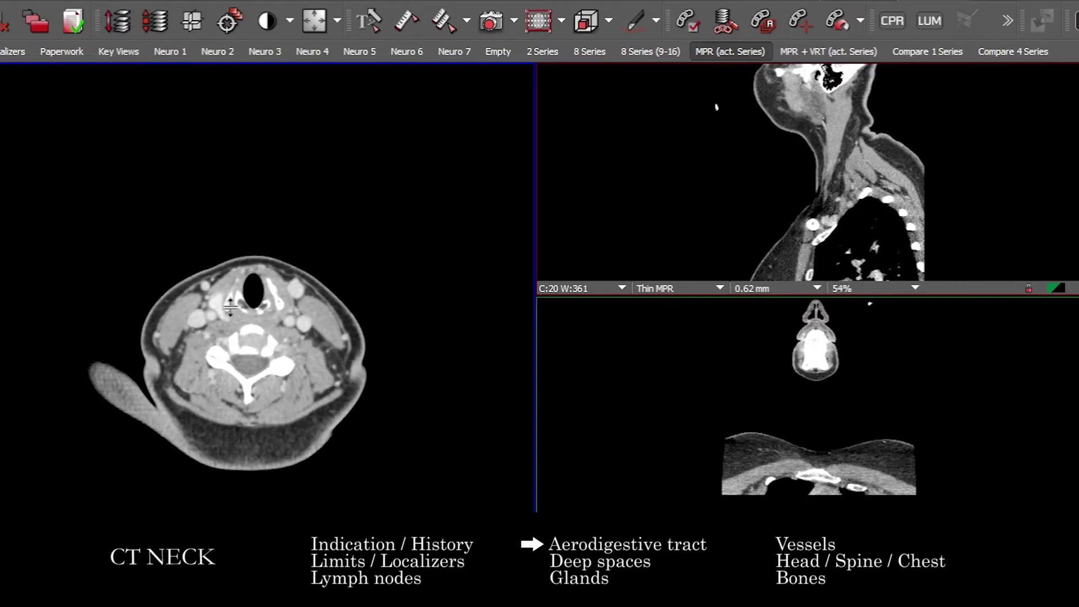
{"action": "scroll", "coordinate": [295, 264], "scroll_direction": "down", "scroll_amount": 8}
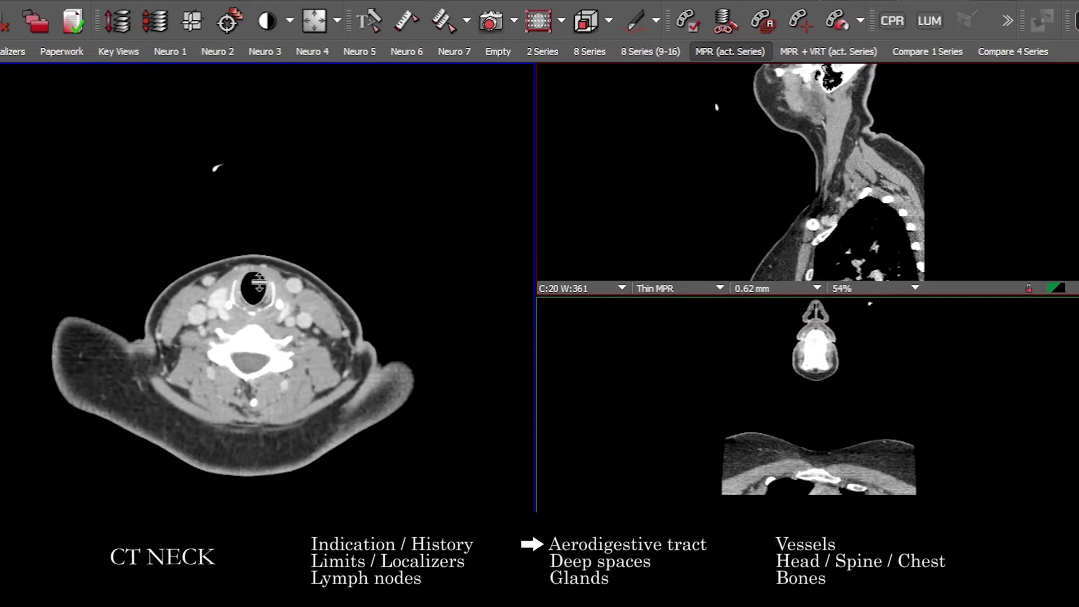
{"action": "scroll", "coordinate": [254, 265], "scroll_direction": "down", "scroll_amount": 4}
{"action": "scroll", "coordinate": [284, 238], "scroll_direction": "up", "scroll_amount": 8}
{"action": "scroll", "coordinate": [287, 236], "scroll_direction": "down", "scroll_amount": 6}
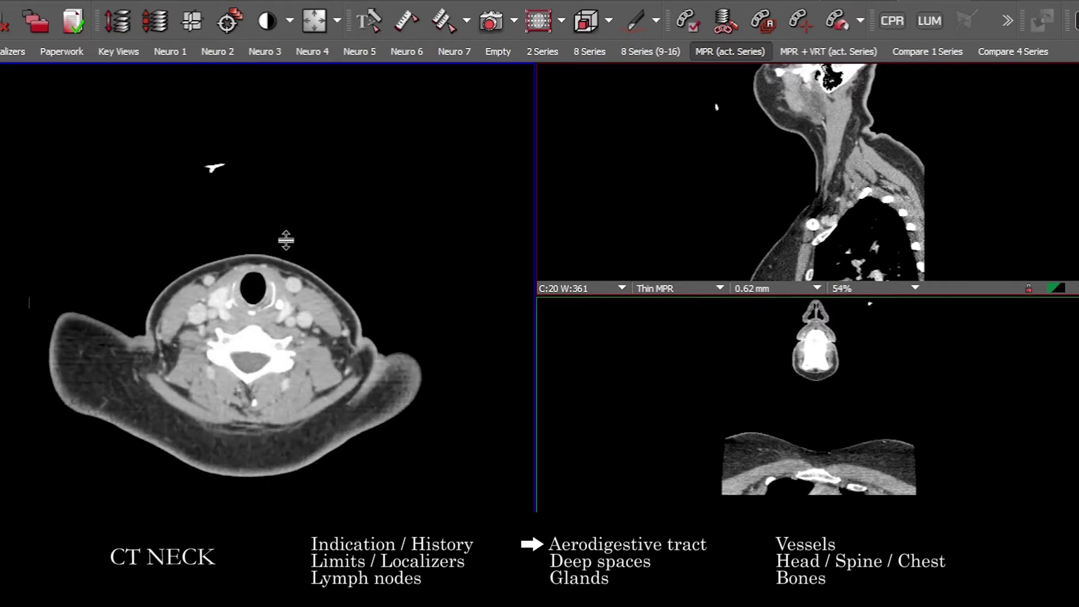
{"action": "scroll", "coordinate": [287, 253], "scroll_direction": "up", "scroll_amount": 5}
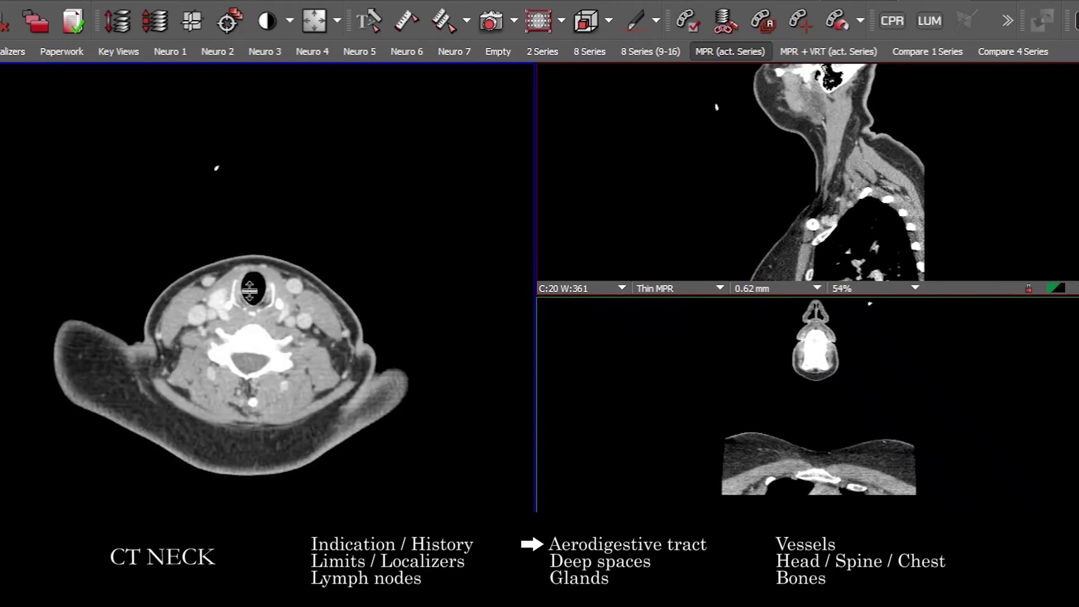
{"action": "scroll", "coordinate": [257, 322], "scroll_direction": "down", "scroll_amount": 8}
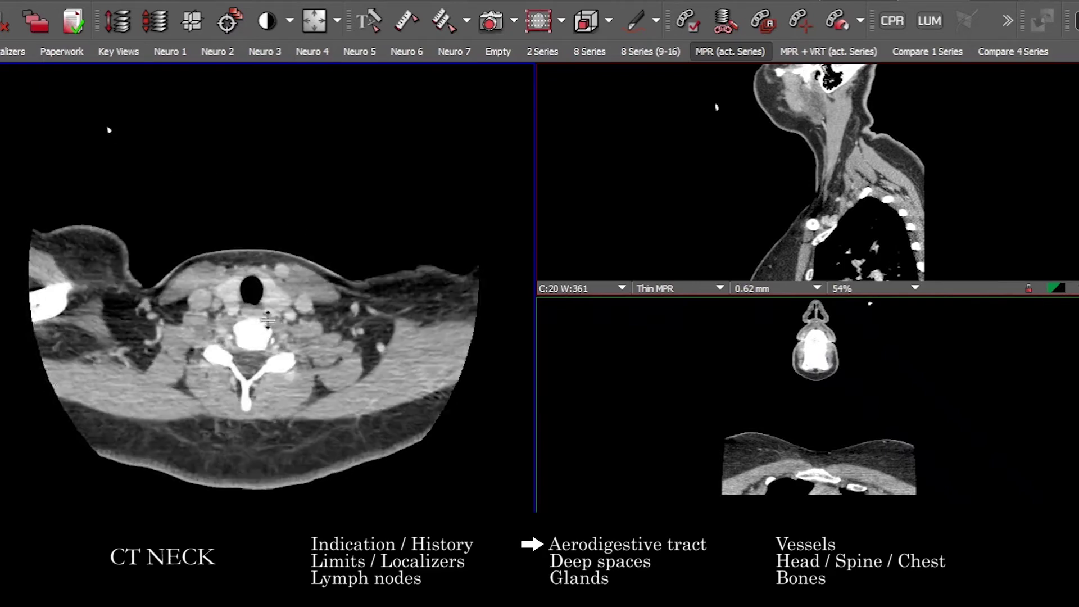
{"action": "scroll", "coordinate": [265, 295], "scroll_direction": "down", "scroll_amount": 4}
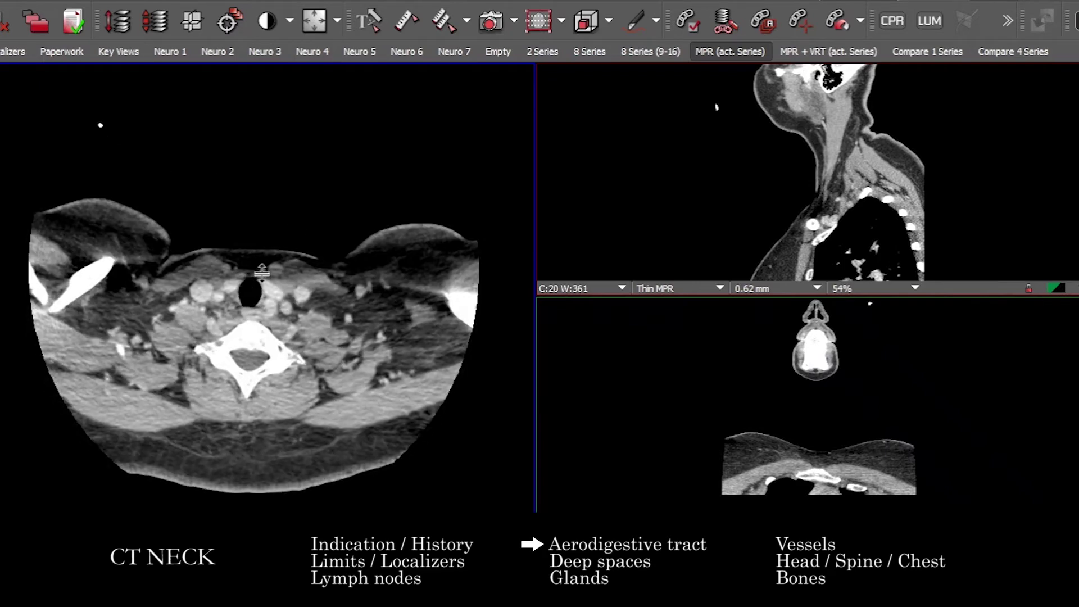
{"action": "scroll", "coordinate": [262, 272], "scroll_direction": "down", "scroll_amount": 10}
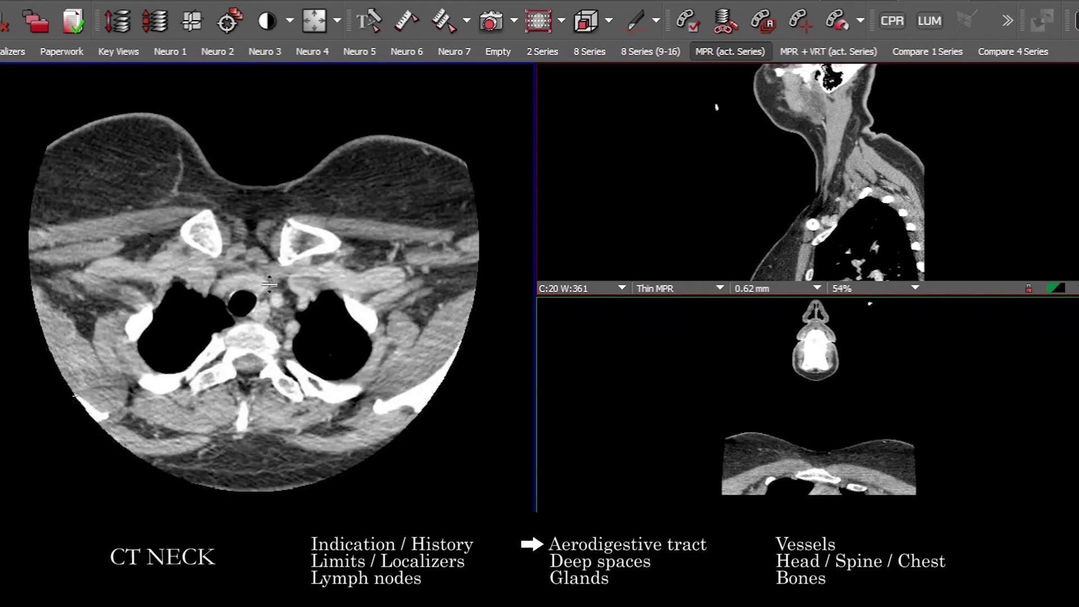
Step: Apply the lung-window preset (F2) to inspect the lung apices
{"action": "key", "text": "F2"}
{"action": "scroll", "coordinate": [269, 284], "scroll_direction": "down", "scroll_amount": 15}
{"action": "scroll", "coordinate": [236, 337], "scroll_direction": "up", "scroll_amount": 5}
{"action": "scroll", "coordinate": [260, 380], "scroll_direction": "up", "scroll_amount": 15}
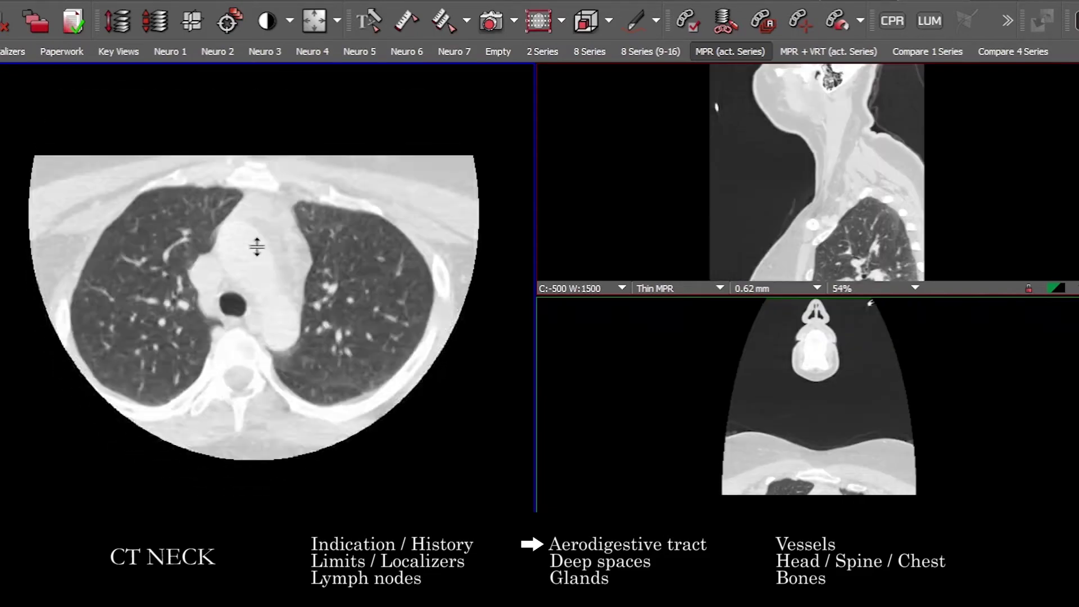
Step: Return to the C:40 W:400 soft-tissue preset (F1) and scroll back up to the nasopharynx
{"action": "key", "text": "F1"}
{"action": "scroll", "coordinate": [279, 172], "scroll_direction": "up", "scroll_amount": 8}
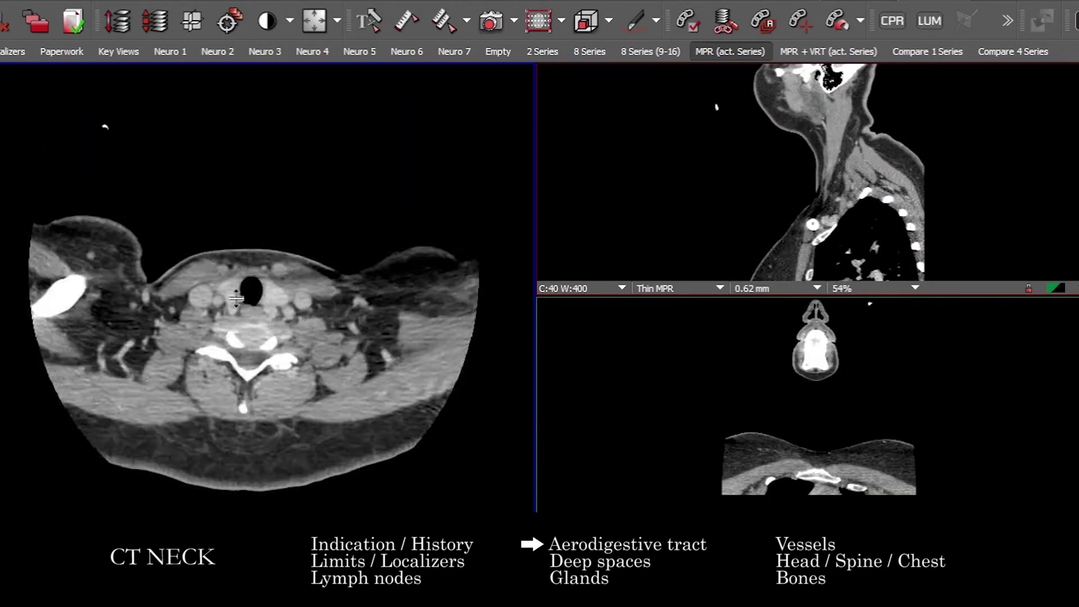
{"action": "scroll", "coordinate": [257, 314], "scroll_direction": "down", "scroll_amount": 5}
{"action": "scroll", "coordinate": [258, 315], "scroll_direction": "down", "scroll_amount": 4}
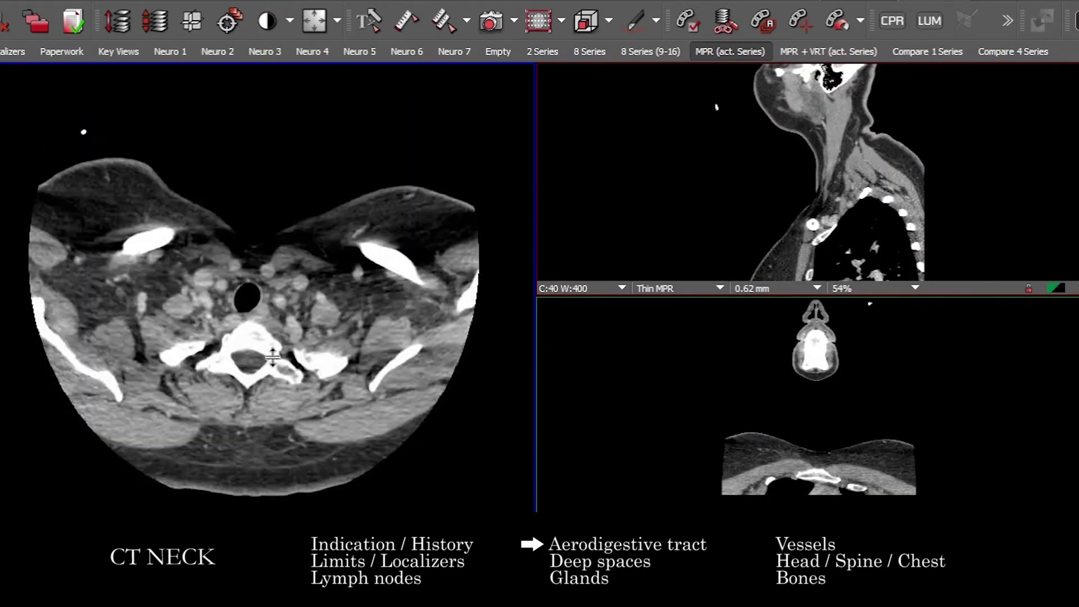
{"action": "scroll", "coordinate": [296, 261], "scroll_direction": "up", "scroll_amount": 8}
{"action": "scroll", "coordinate": [296, 207], "scroll_direction": "up", "scroll_amount": 2}
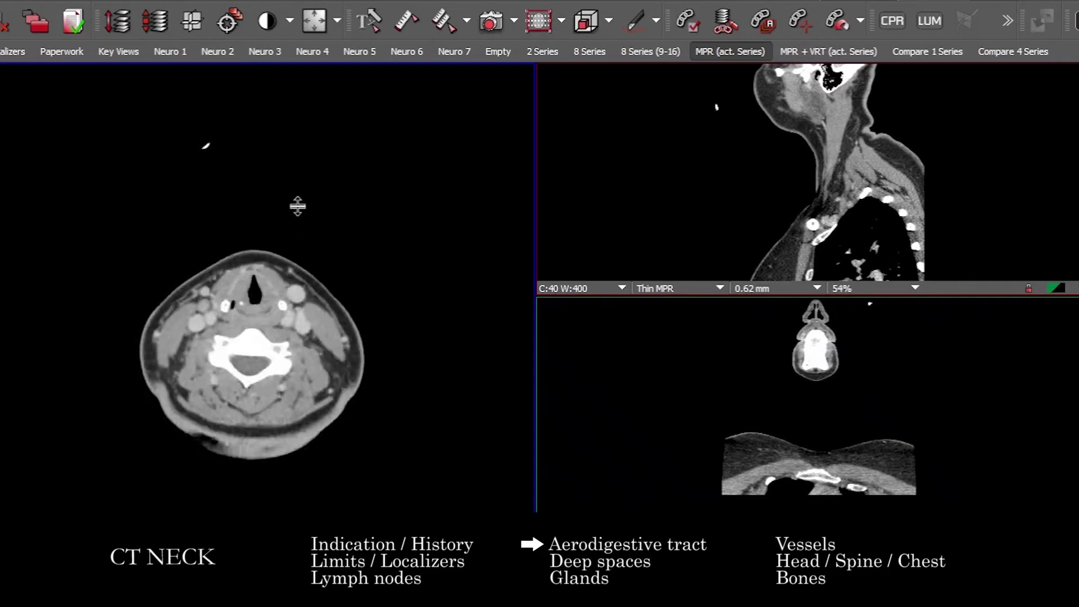
{"action": "scroll", "coordinate": [294, 250], "scroll_direction": "down", "scroll_amount": 9}
{"action": "scroll", "coordinate": [309, 314], "scroll_direction": "up", "scroll_amount": 12}
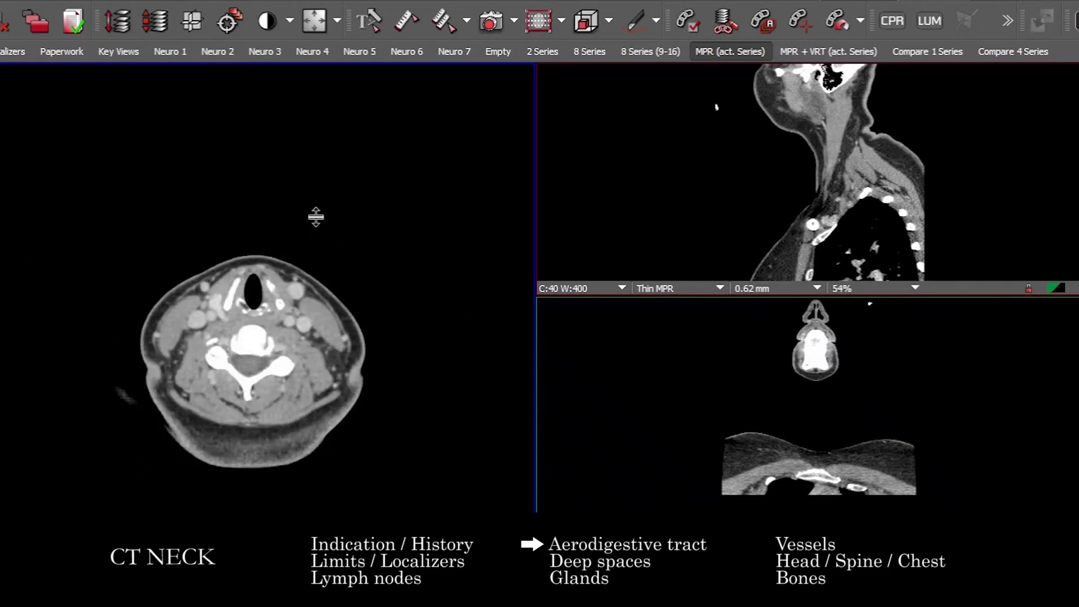
{"action": "scroll", "coordinate": [287, 285], "scroll_direction": "up", "scroll_amount": 4}
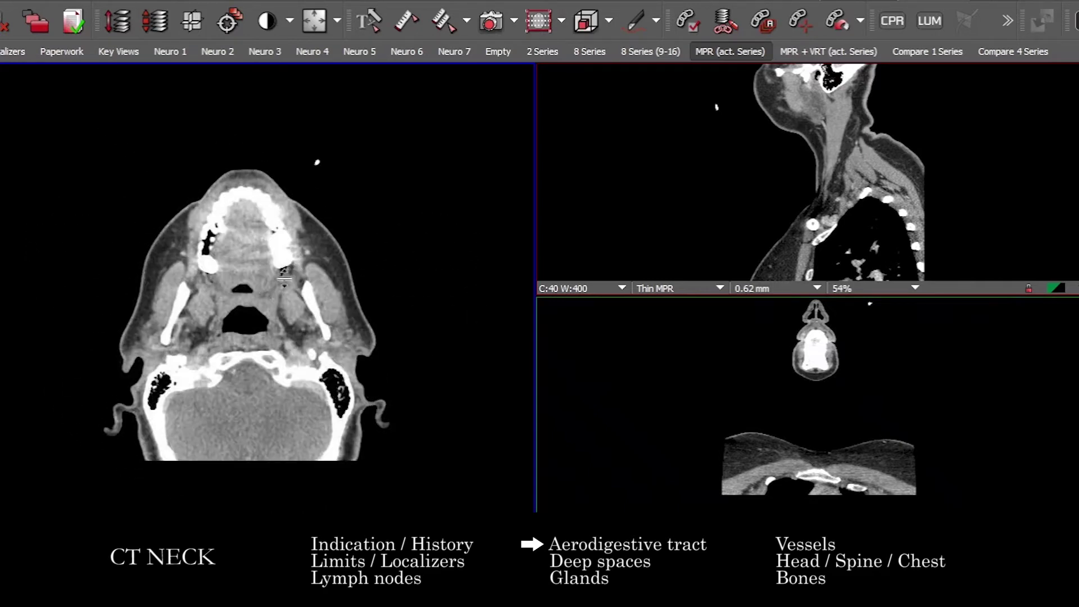
{"action": "scroll", "coordinate": [219, 320], "scroll_direction": "up", "scroll_amount": 4}
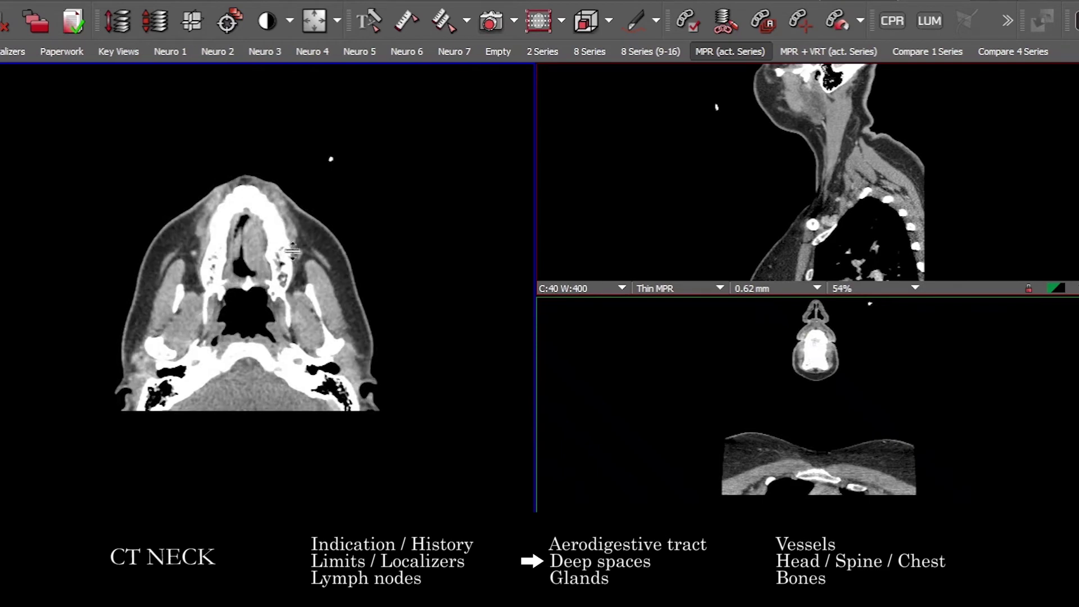
Step: Scroll axial slices up to the orbits, then page down through the maxillary sinuses to the mandible and oral cavity
{"action": "scroll", "coordinate": [250, 302], "scroll_direction": "up", "scroll_amount": 10}
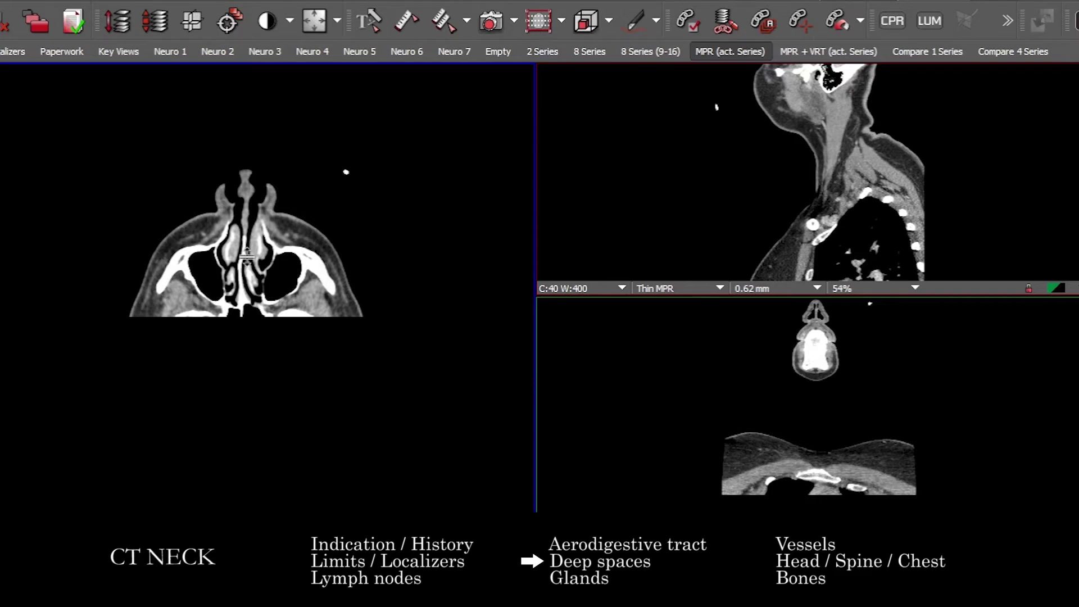
{"action": "scroll", "coordinate": [250, 259], "scroll_direction": "up", "scroll_amount": 10}
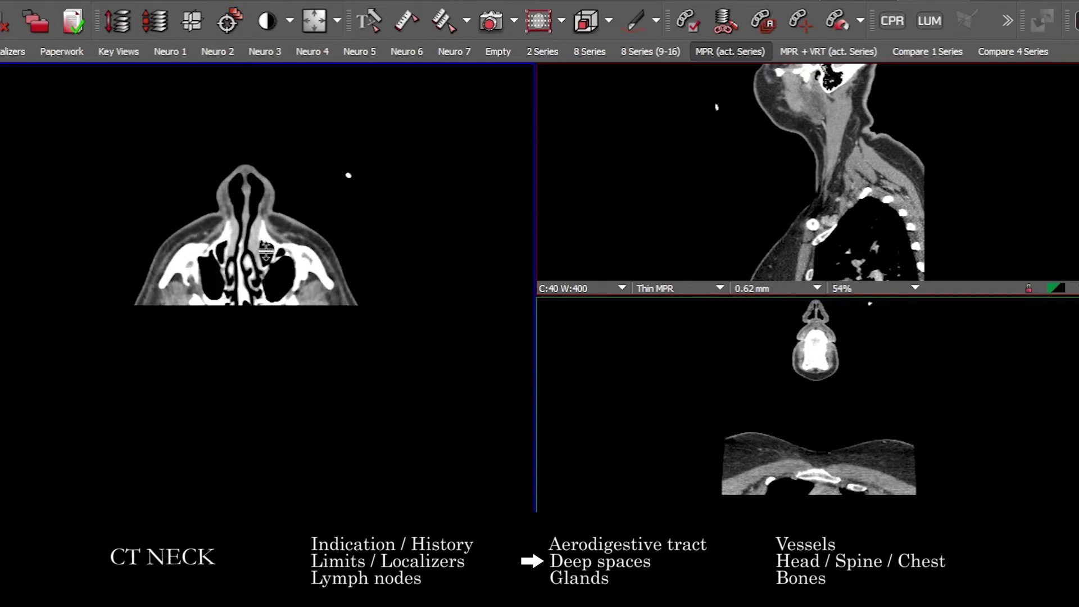
{"action": "left_click_drag", "start_coordinate": [267, 241], "coordinate": [268, 280]}
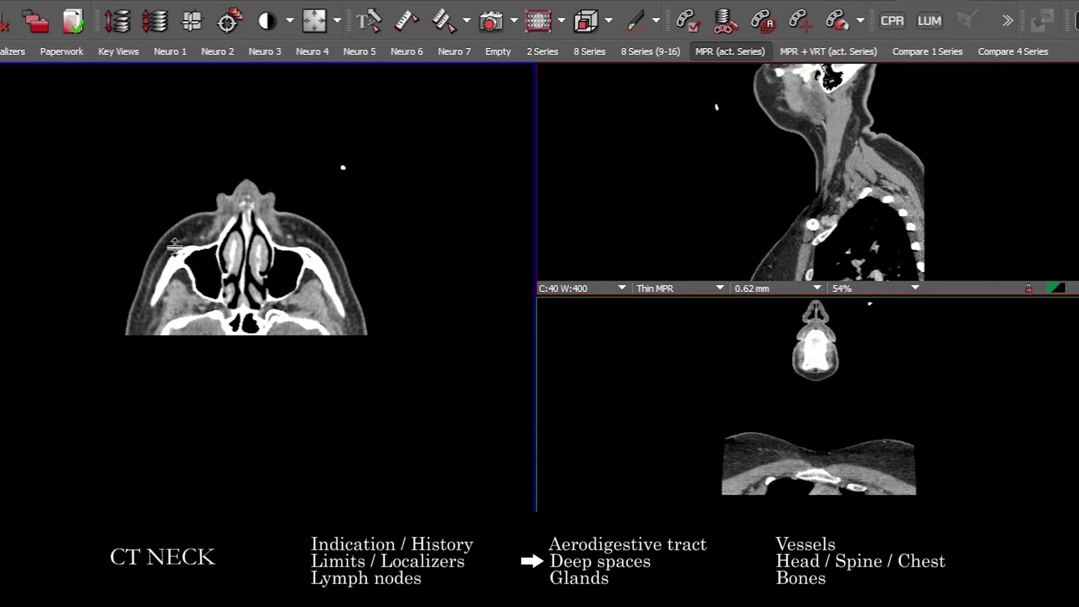
{"action": "scroll", "coordinate": [171, 283], "scroll_direction": "up", "scroll_amount": 5}
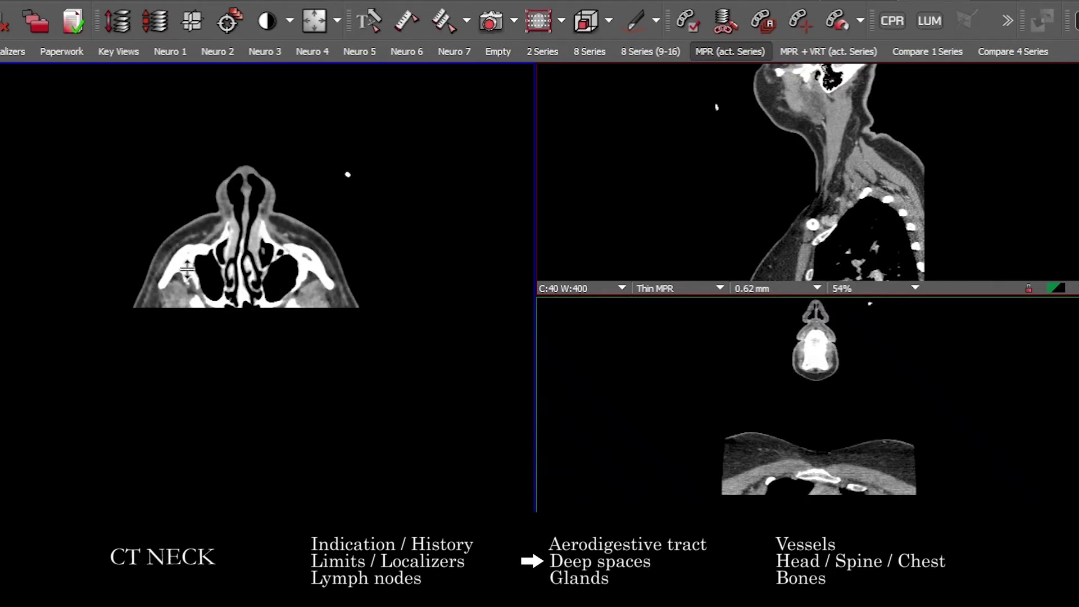
{"action": "left_click_drag", "start_coordinate": [201, 275], "coordinate": [216, 298]}
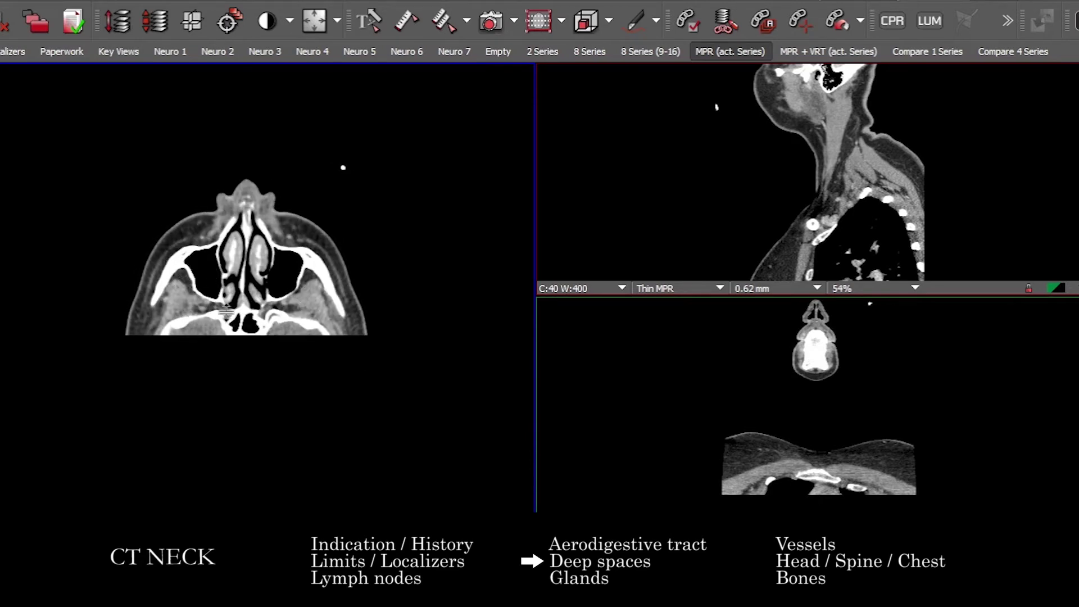
{"action": "mouse_move", "coordinate": [218, 300]}
{"action": "left_mouse_down"}
{"action": "mouse_move", "coordinate": [215, 322]}
{"action": "mouse_move", "coordinate": [246, 275]}
{"action": "mouse_move", "coordinate": [192, 357]}
{"action": "mouse_move", "coordinate": [164, 334]}
{"action": "mouse_move", "coordinate": [185, 332]}
{"action": "mouse_move", "coordinate": [220, 295]}
{"action": "left_mouse_up"}
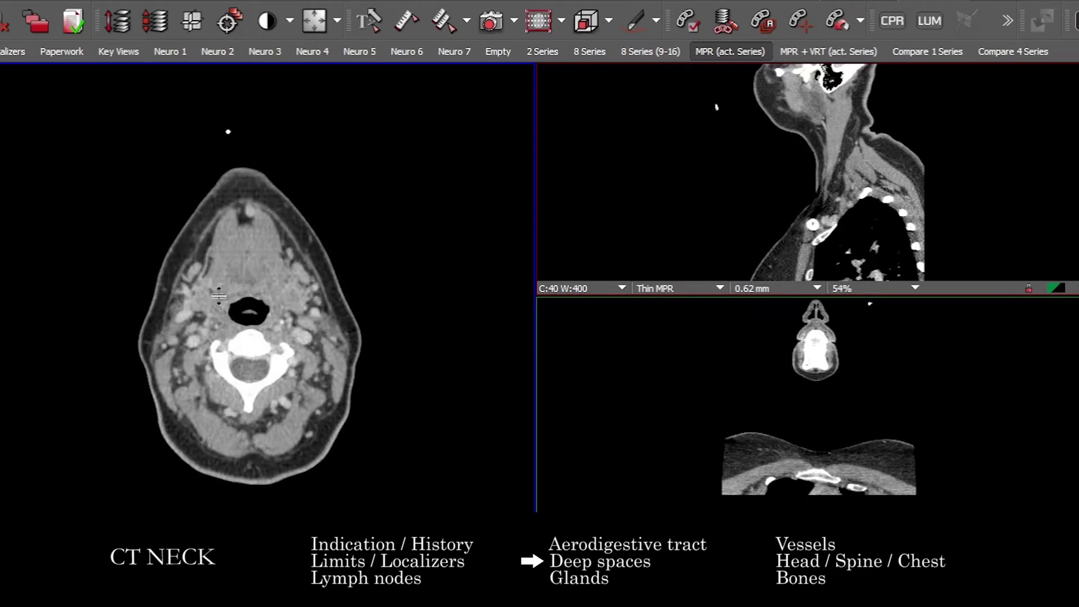
Step: Page axial slices down through the shoulders and lung apices to the aortic arch, then back up the neck
{"action": "left_click_drag", "start_coordinate": [188, 331], "coordinate": [479, 313]}
{"action": "left_click_drag", "start_coordinate": [427, 379], "coordinate": [296, 274]}
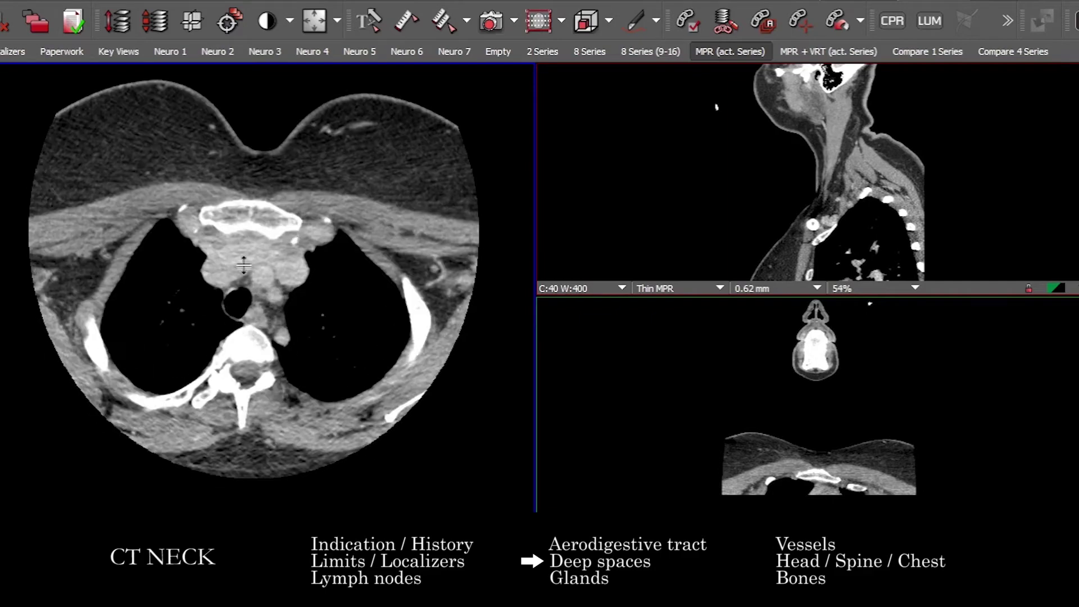
{"action": "left_click_drag", "start_coordinate": [264, 226], "coordinate": [362, 332]}
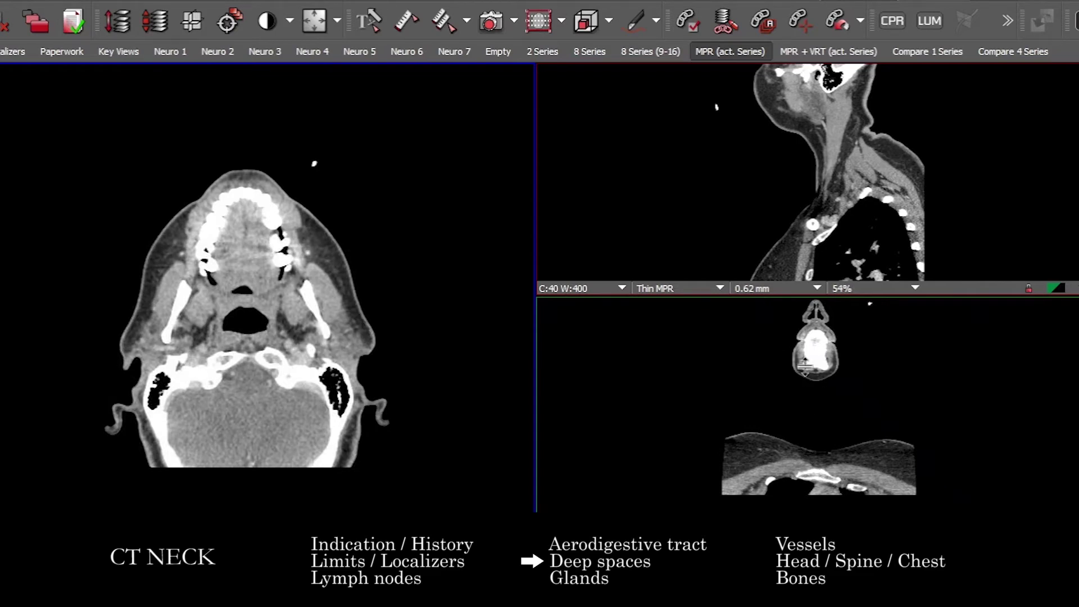
Step: Maximize the coronal view, page from the neck surface to the airway, then restore three panes
{"action": "double_click", "coordinate": [803, 386]}
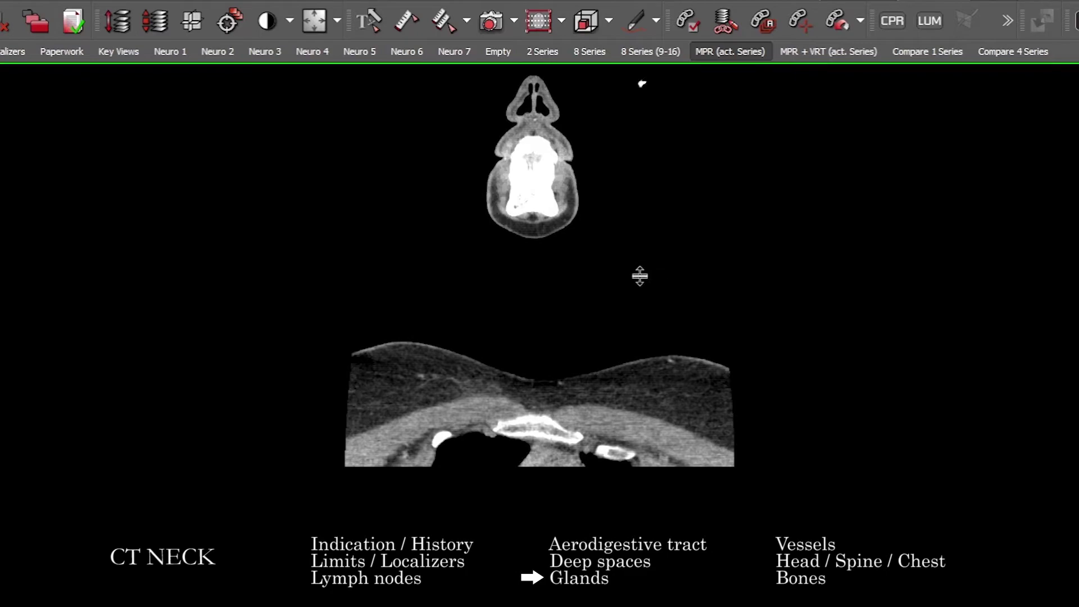
{"action": "left_click_drag", "start_coordinate": [620, 290], "coordinate": [625, 163]}
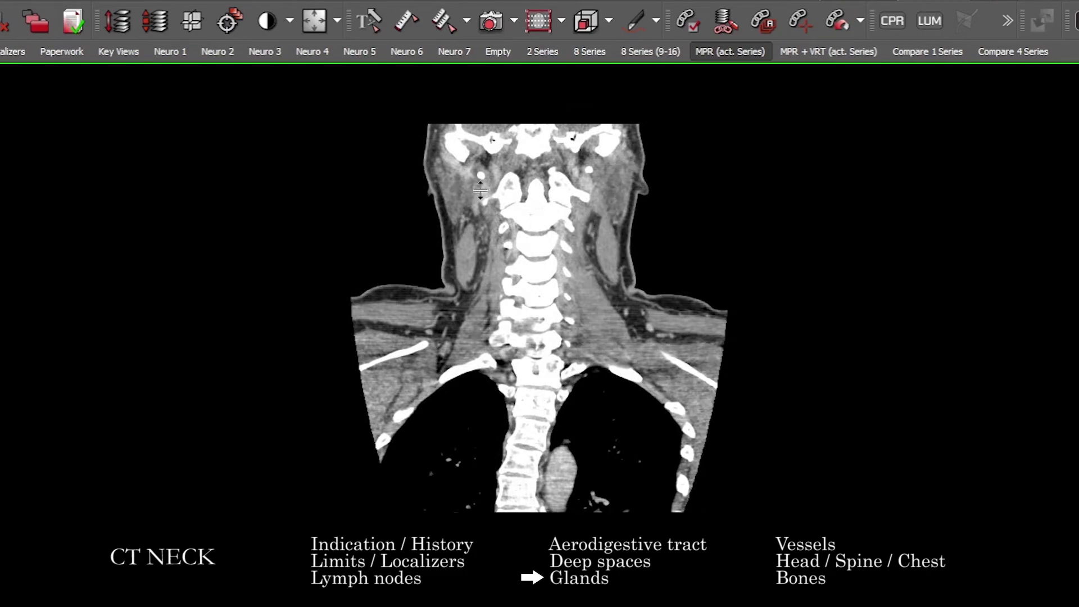
{"action": "left_click_drag", "start_coordinate": [474, 221], "coordinate": [502, 185]}
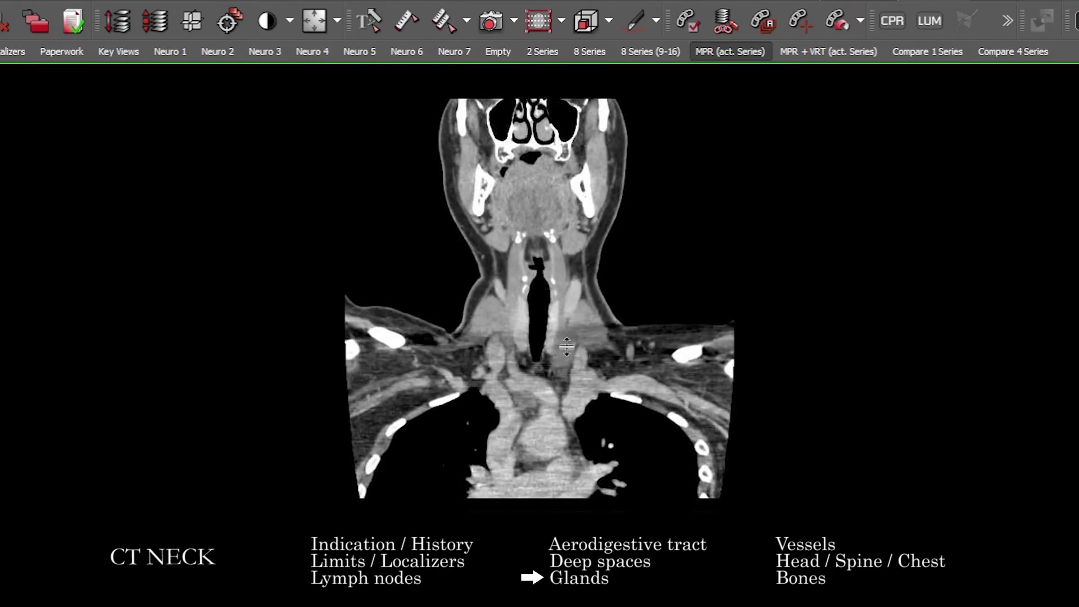
{"action": "double_click", "coordinate": [569, 326]}
Step: Page axial slices from the maxillary sinuses down to the shoulders, then maximize the coronal view
{"action": "left_click_drag", "start_coordinate": [280, 315], "coordinate": [361, 337]}
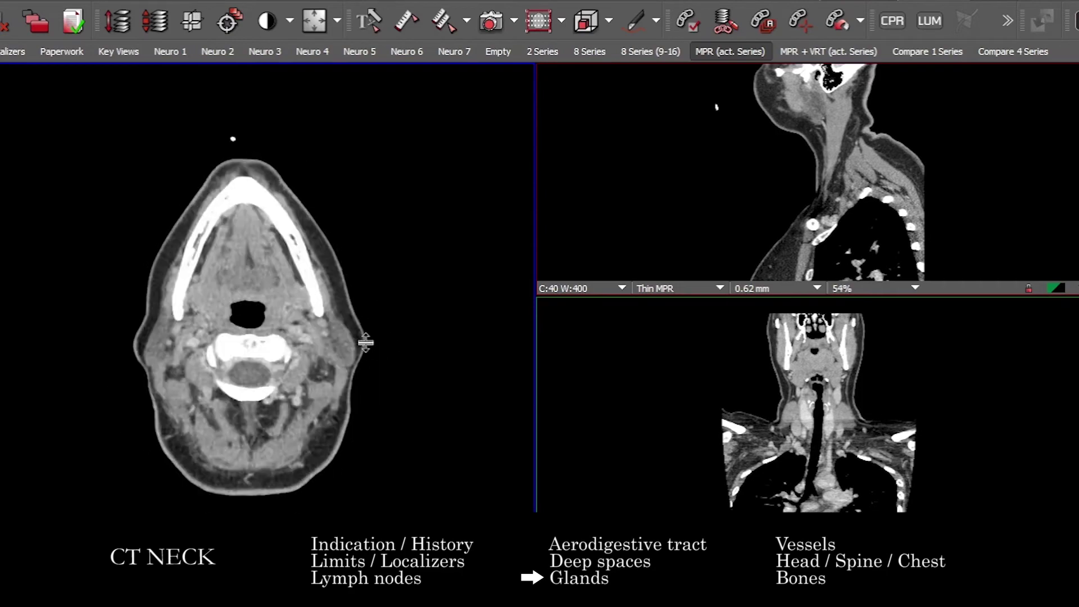
{"action": "left_click_drag", "start_coordinate": [106, 300], "coordinate": [263, 321]}
{"action": "left_click_drag", "start_coordinate": [285, 282], "coordinate": [415, 271]}
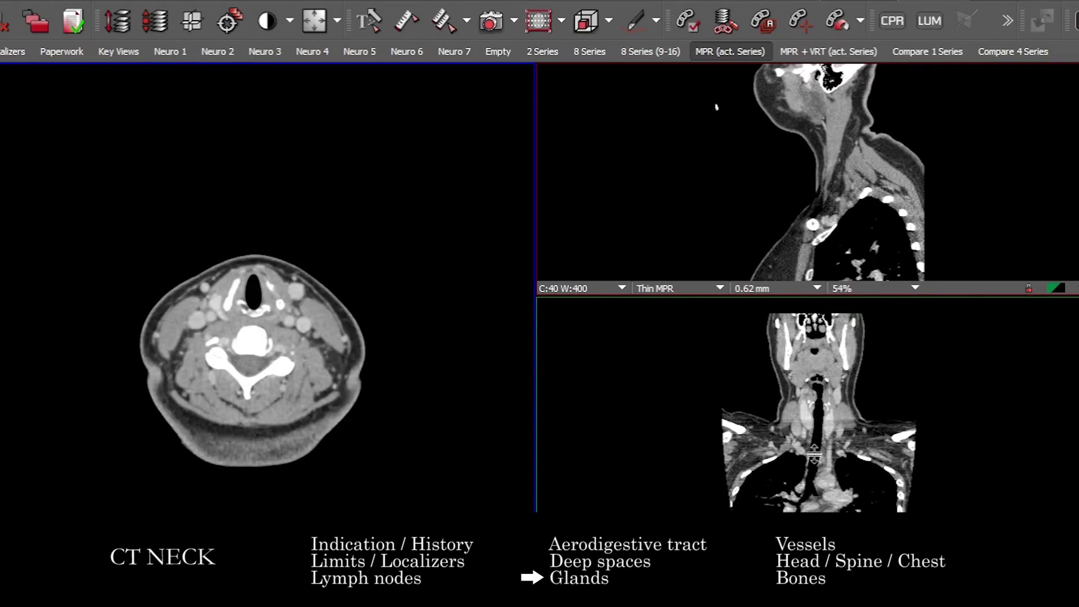
{"action": "double_click", "coordinate": [861, 451]}
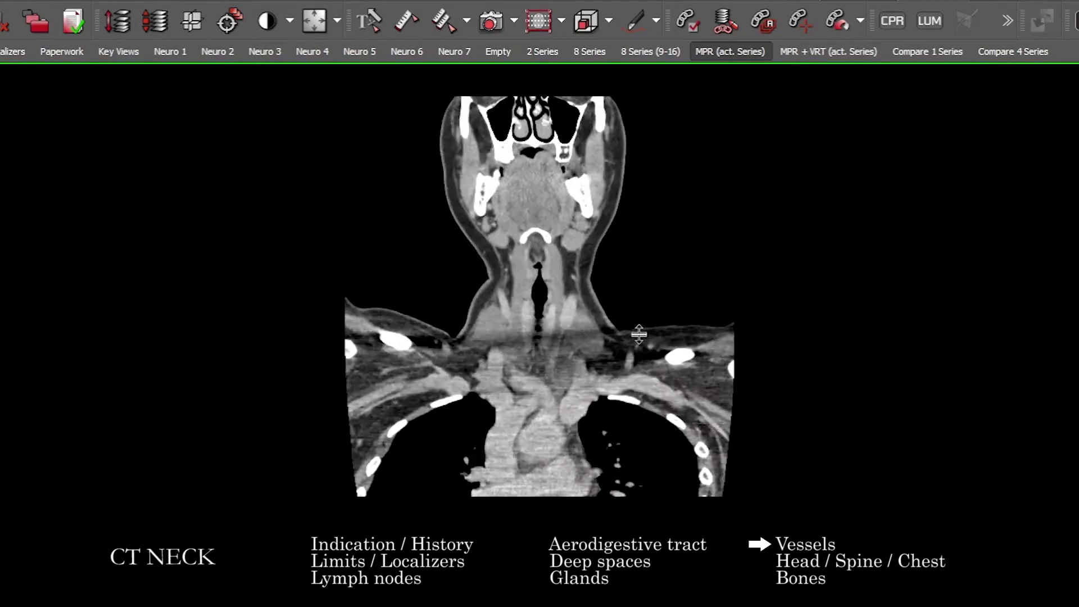
Step: Page the full-screen coronal slices between the anterior neck, airway and vertebral column
{"action": "left_click_drag", "start_coordinate": [647, 290], "coordinate": [522, 362]}
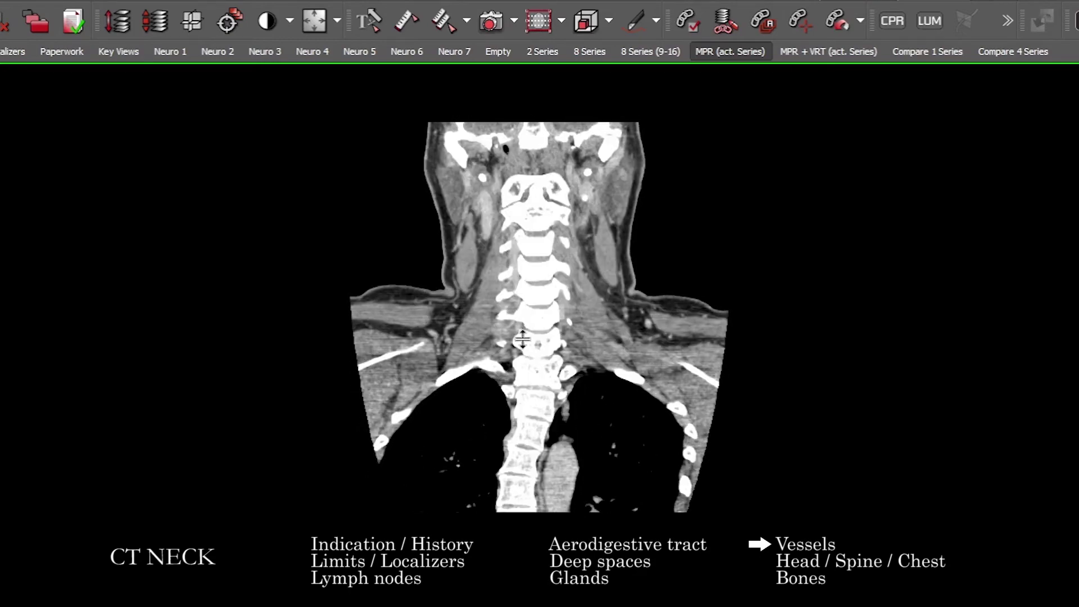
{"action": "left_click_drag", "start_coordinate": [520, 287], "coordinate": [508, 183]}
{"action": "left_click_drag", "start_coordinate": [531, 135], "coordinate": [593, 292]}
{"action": "left_click_drag", "start_coordinate": [591, 204], "coordinate": [487, 209]}
{"action": "left_click_drag", "start_coordinate": [485, 267], "coordinate": [490, 423]}
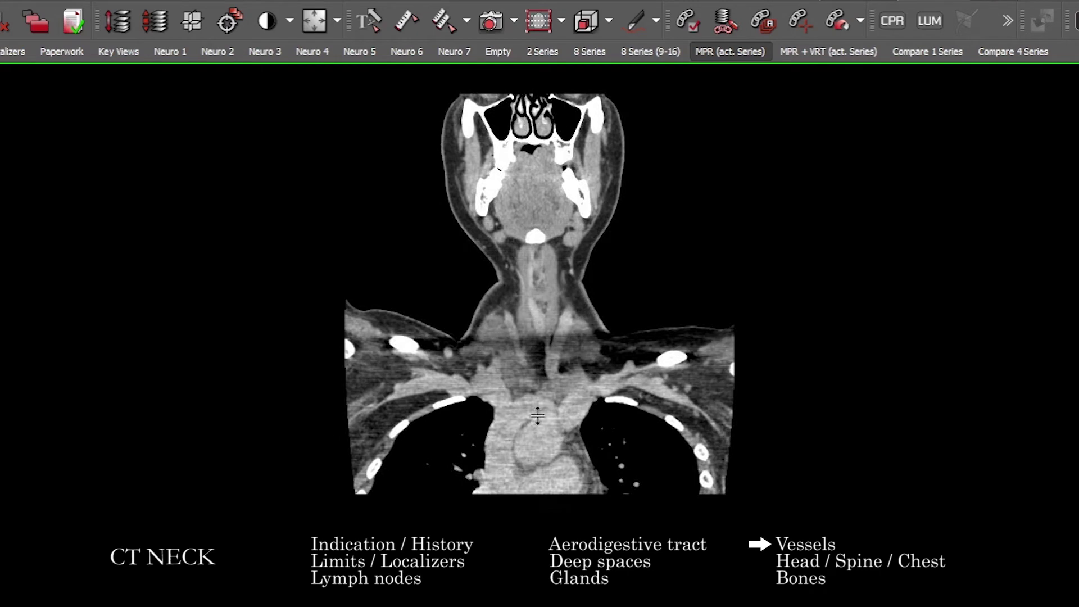
Step: Restore the three-view layout and page through the sagittal and axial neck slices
{"action": "double_click", "coordinate": [534, 420]}
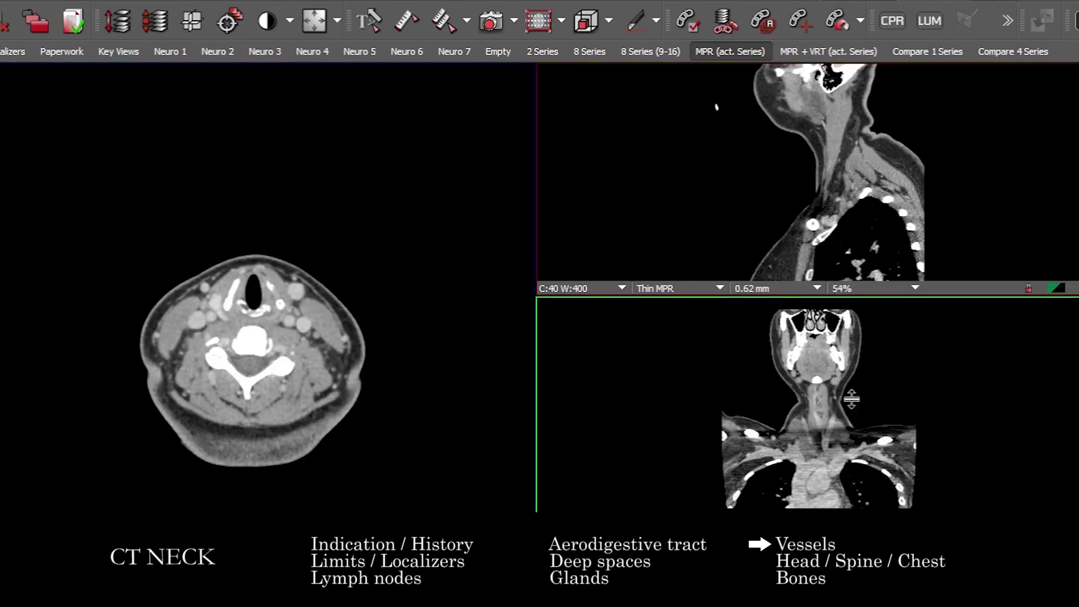
{"action": "left_click_drag", "start_coordinate": [797, 229], "coordinate": [855, 217]}
{"action": "left_click_drag", "start_coordinate": [162, 331], "coordinate": [333, 375]}
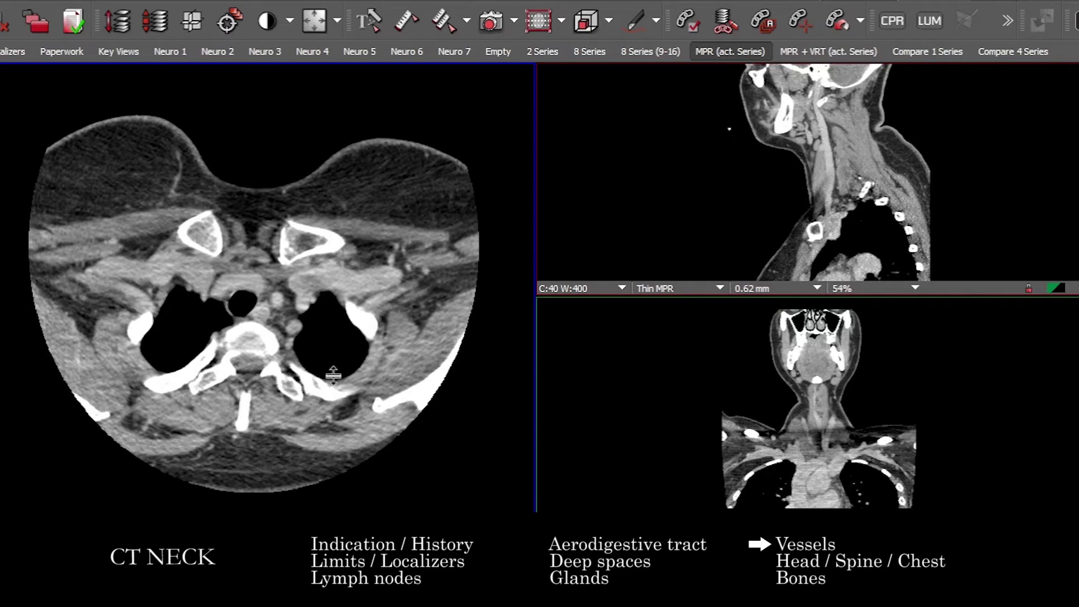
Step: Page axial slices from the sinuses down to pulmonary artery level, then shift the coronal slice
{"action": "scroll", "coordinate": [334, 376], "scroll_direction": "up", "scroll_amount": 15}
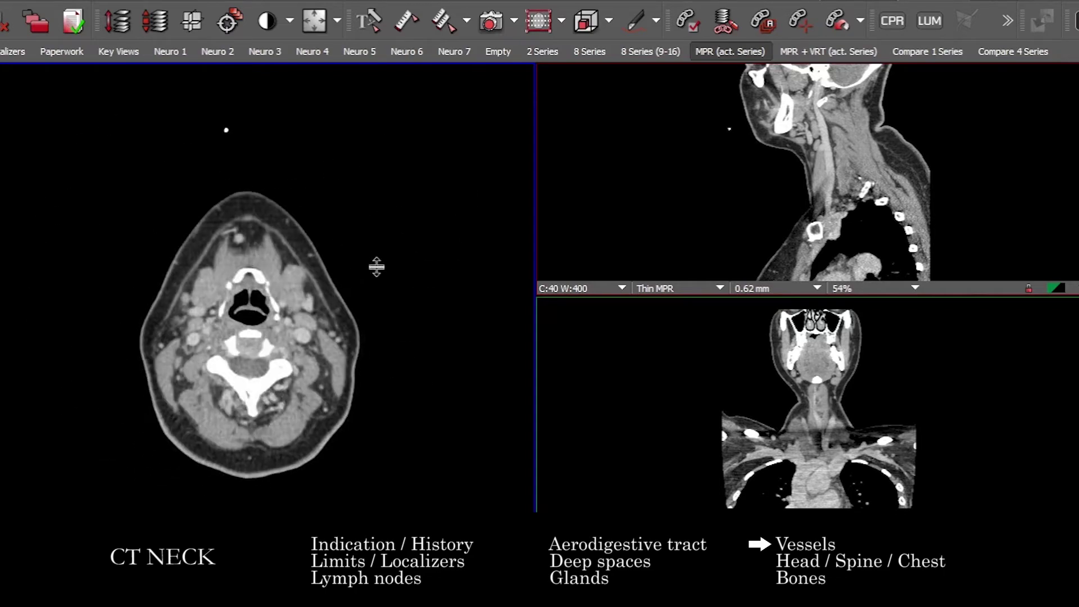
{"action": "left_click_drag", "start_coordinate": [396, 281], "coordinate": [362, 356]}
{"action": "scroll", "coordinate": [363, 356], "scroll_direction": "down", "scroll_amount": 10}
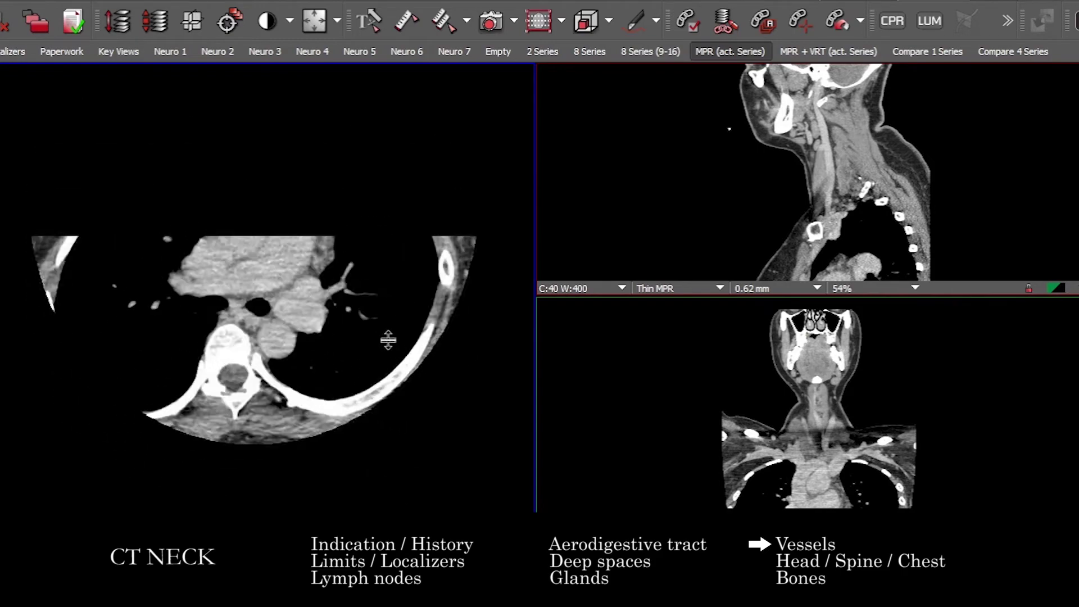
{"action": "left_click_drag", "start_coordinate": [421, 256], "coordinate": [420, 358]}
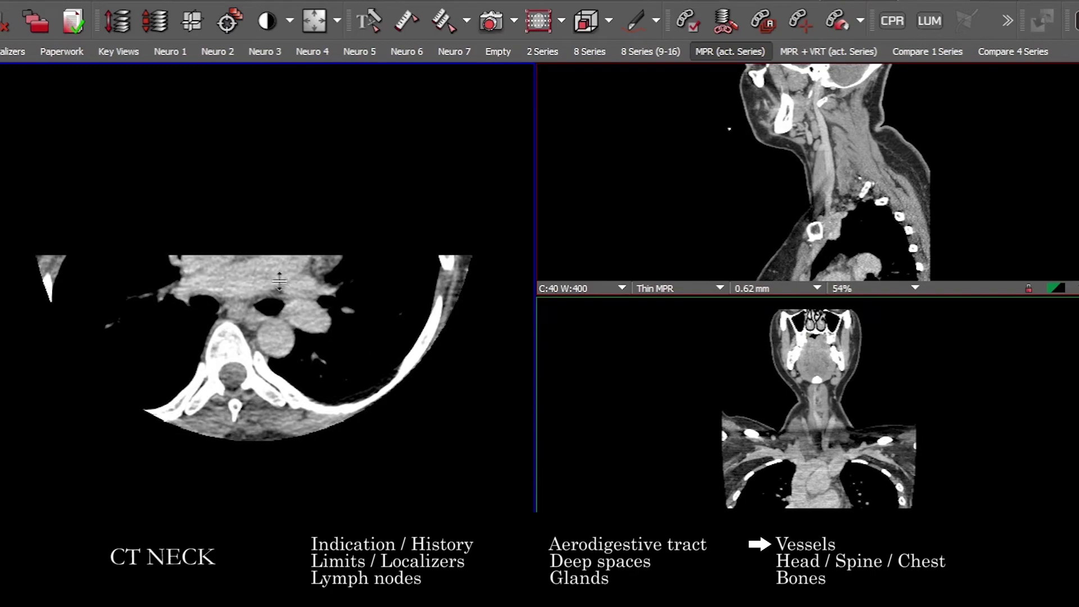
{"action": "left_click_drag", "start_coordinate": [316, 320], "coordinate": [242, 293]}
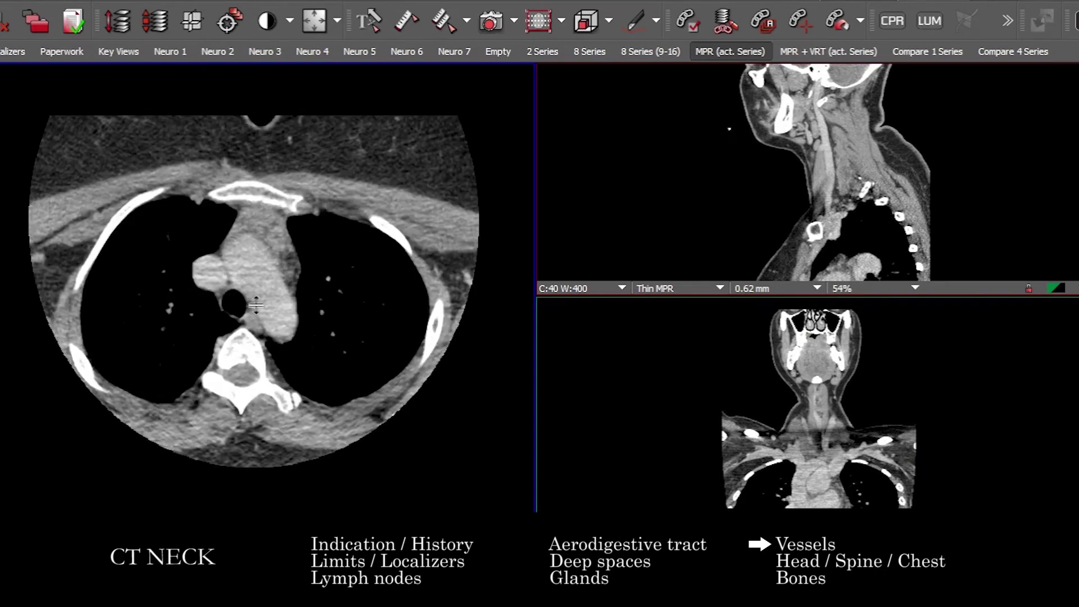
{"action": "left_click_drag", "start_coordinate": [917, 419], "coordinate": [846, 390]}
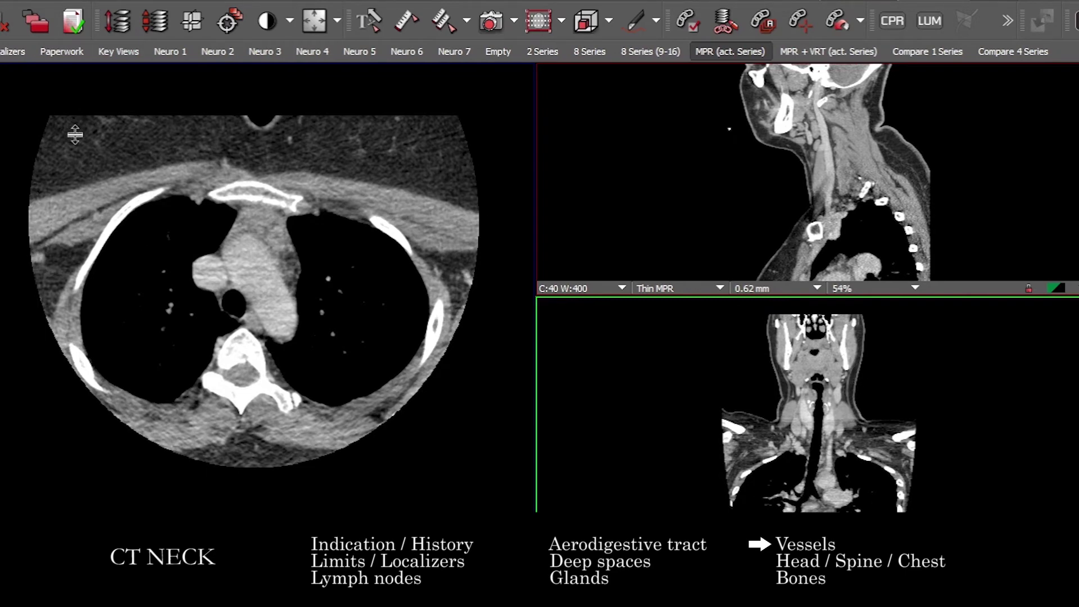
Step: Briefly maximize the coronal view to page its slices, then return to three panes
{"action": "double_click", "coordinate": [850, 362]}
{"action": "left_click_drag", "start_coordinate": [850, 361], "coordinate": [633, 266]}
{"action": "double_click", "coordinate": [634, 266]}
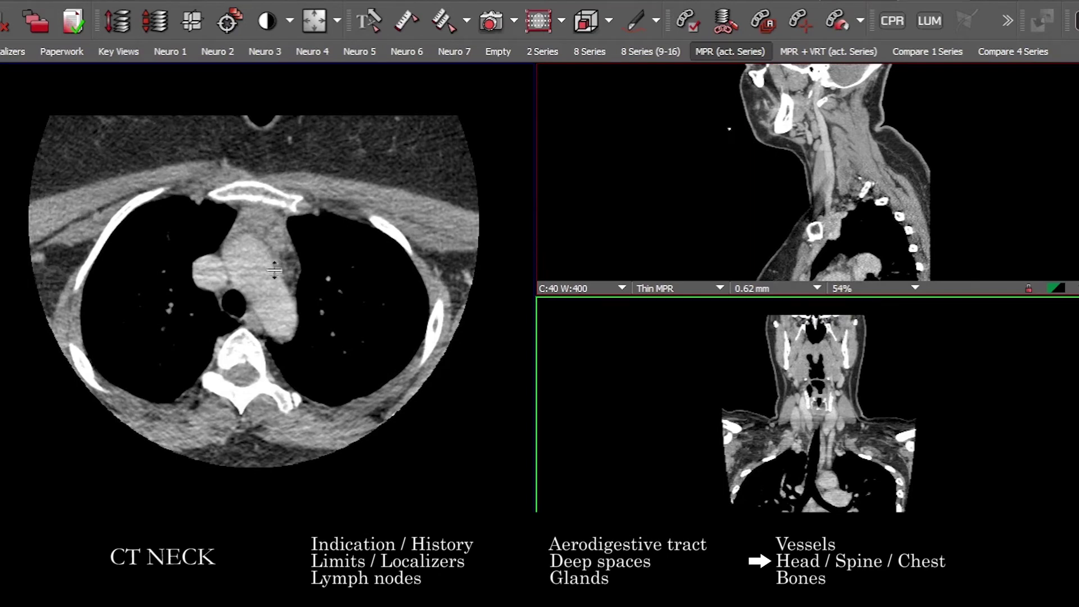
Step: Page axial slices up from the chest to the nasal cavity, then down to C1
{"action": "left_click_drag", "start_coordinate": [288, 313], "coordinate": [233, 224]}
{"action": "left_click_drag", "start_coordinate": [185, 268], "coordinate": [169, 365]}
{"action": "left_click_drag", "start_coordinate": [367, 338], "coordinate": [250, 388]}
{"action": "right_click_drag", "start_coordinate": [250, 387], "coordinate": [917, 445]}
{"action": "left_click_drag", "start_coordinate": [361, 341], "coordinate": [178, 176]}
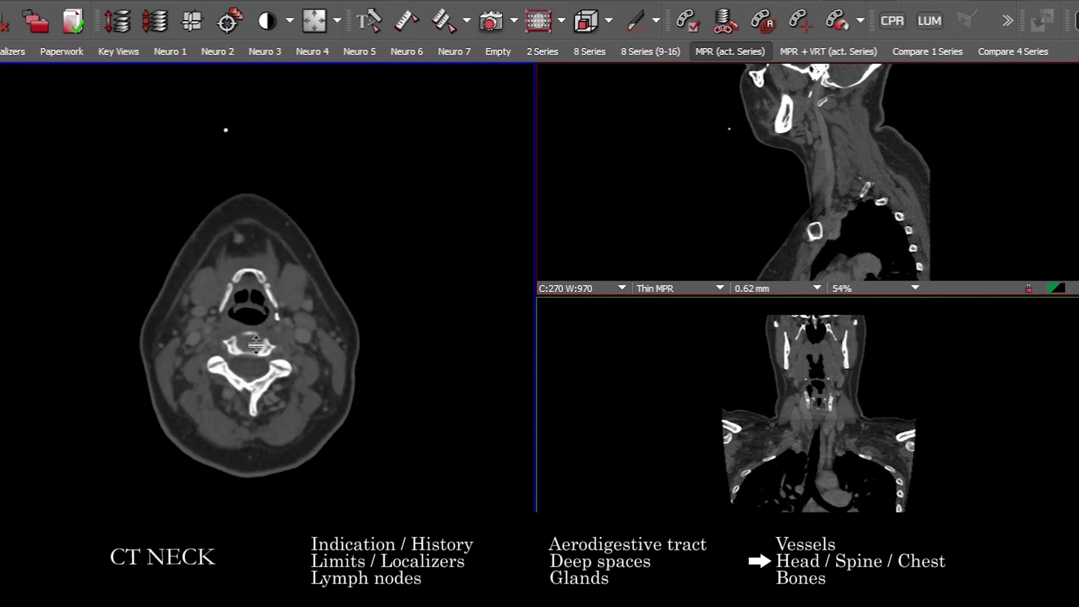
Step: Page axial slices through the neck, toggle lung window and back, then go down to carina
{"action": "scroll", "coordinate": [280, 347], "scroll_direction": "down", "scroll_amount": 10}
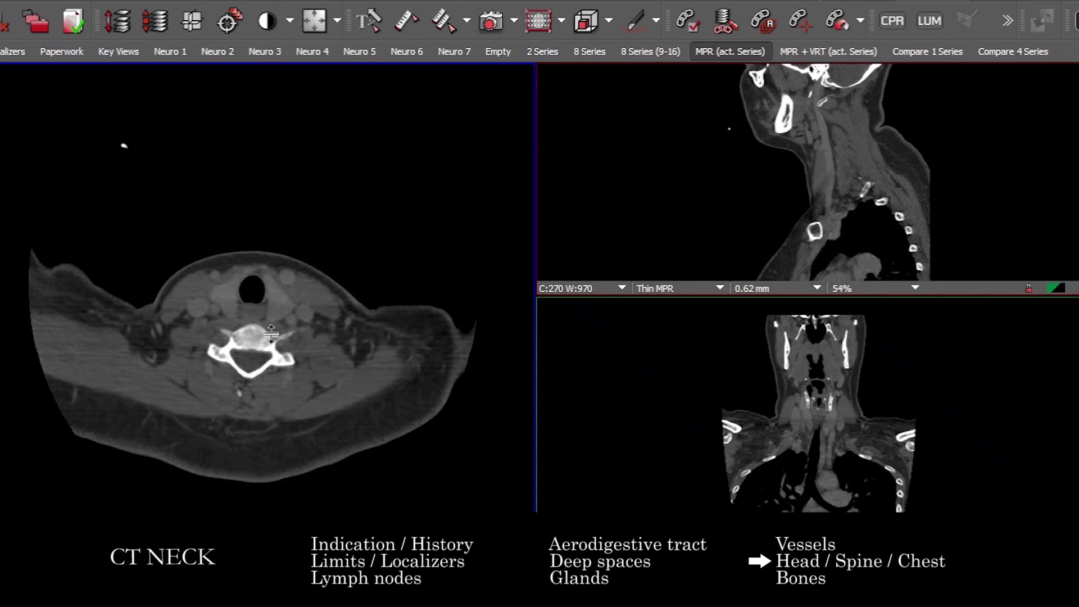
{"action": "scroll", "coordinate": [239, 345], "scroll_direction": "down", "scroll_amount": 8}
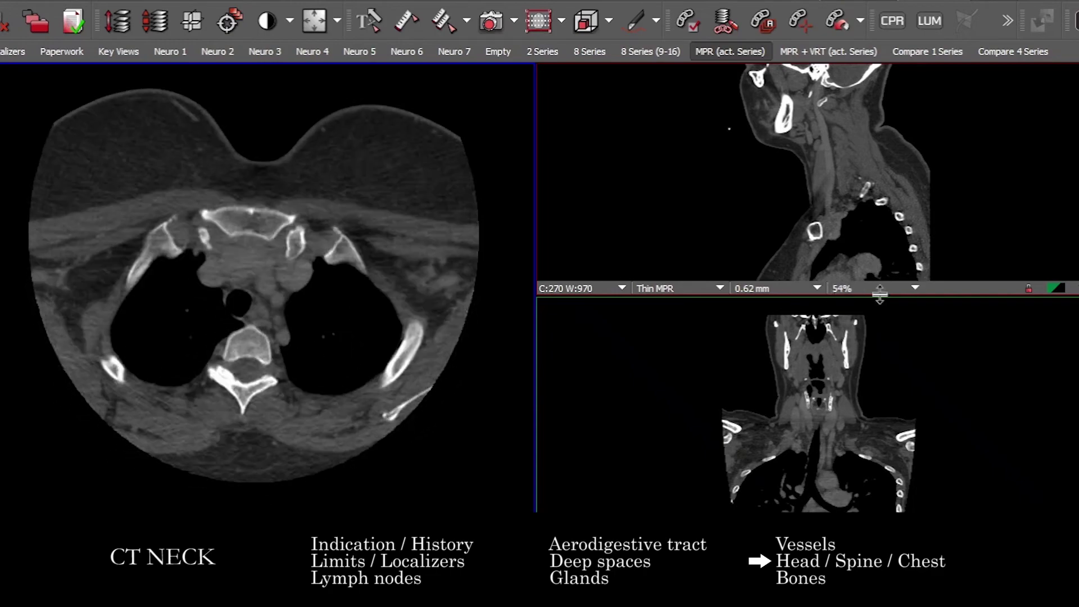
{"action": "left_click_drag", "start_coordinate": [231, 352], "coordinate": [281, 279]}
{"action": "key", "text": "2"}
{"action": "key", "text": "1"}
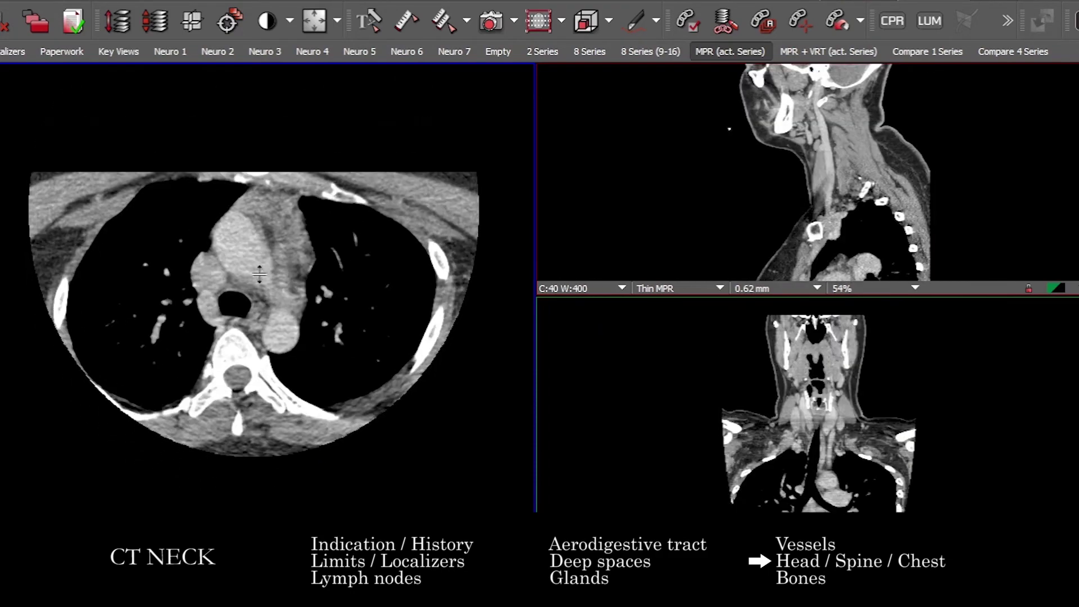
{"action": "left_click_drag", "start_coordinate": [201, 305], "coordinate": [247, 320]}
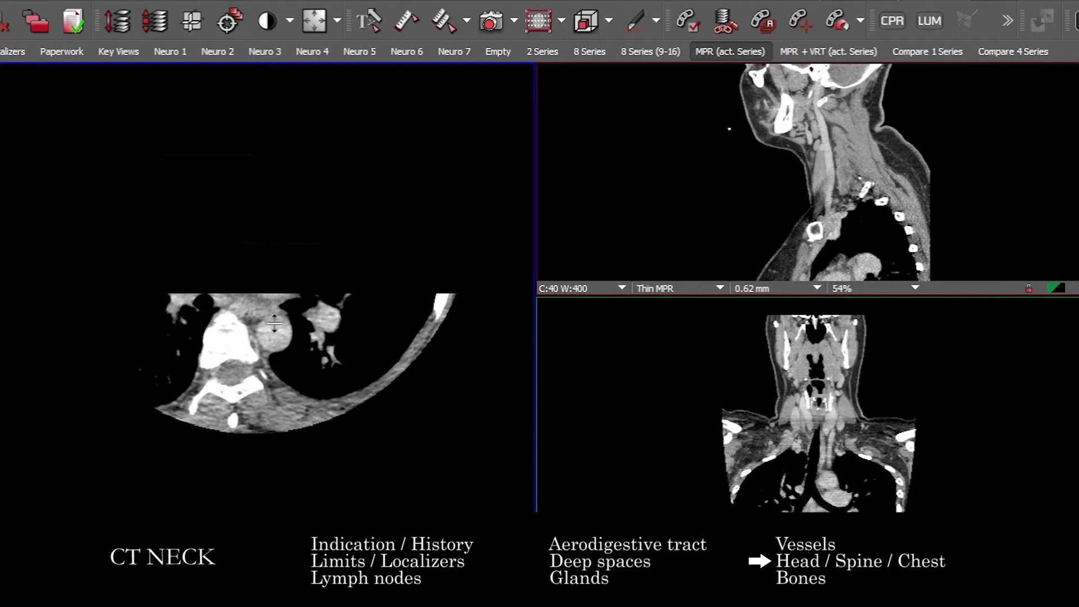
Step: Review the chest in lung-window thick MIP, then return to thin soft-tissue images (C:40 W:400)
{"action": "key", "text": "F3"}
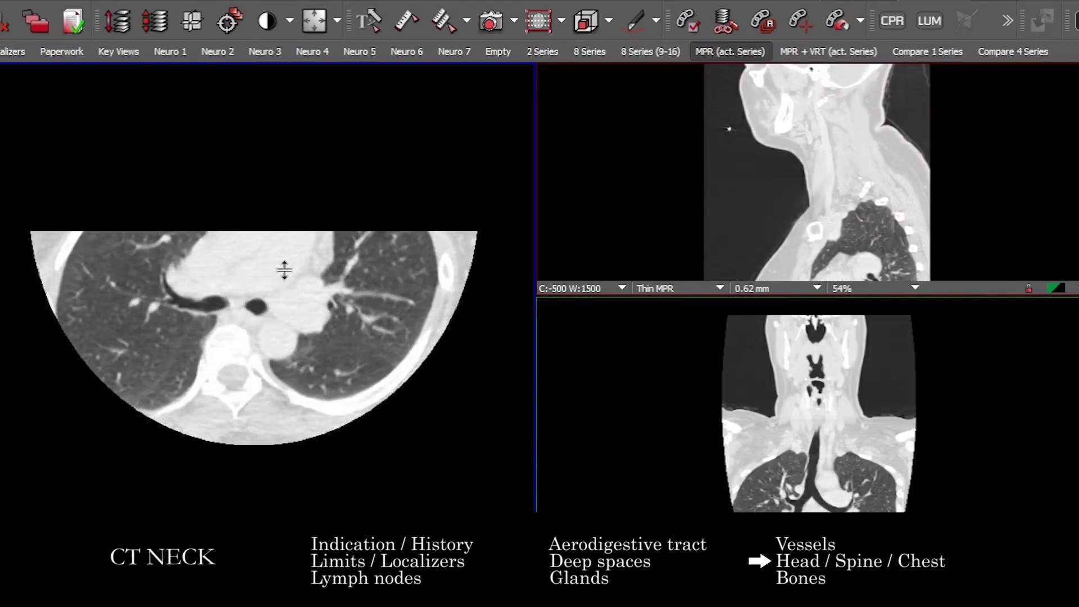
{"action": "key", "text": "m"}
{"action": "left_click_drag", "start_coordinate": [263, 347], "coordinate": [208, 234]}
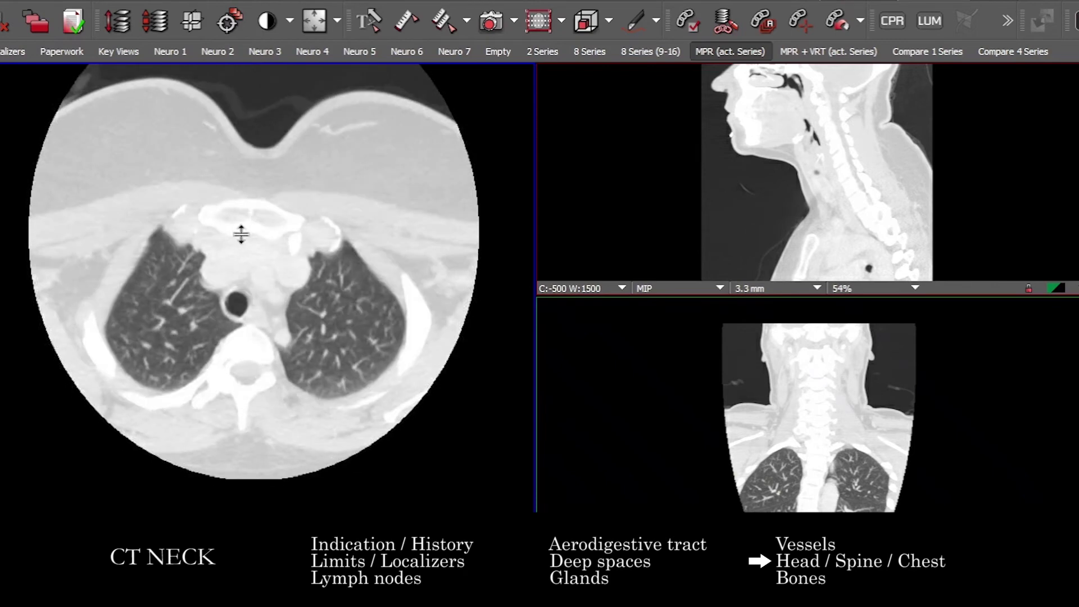
{"action": "key", "text": "m"}
{"action": "left_click_drag", "start_coordinate": [244, 235], "coordinate": [375, 291]}
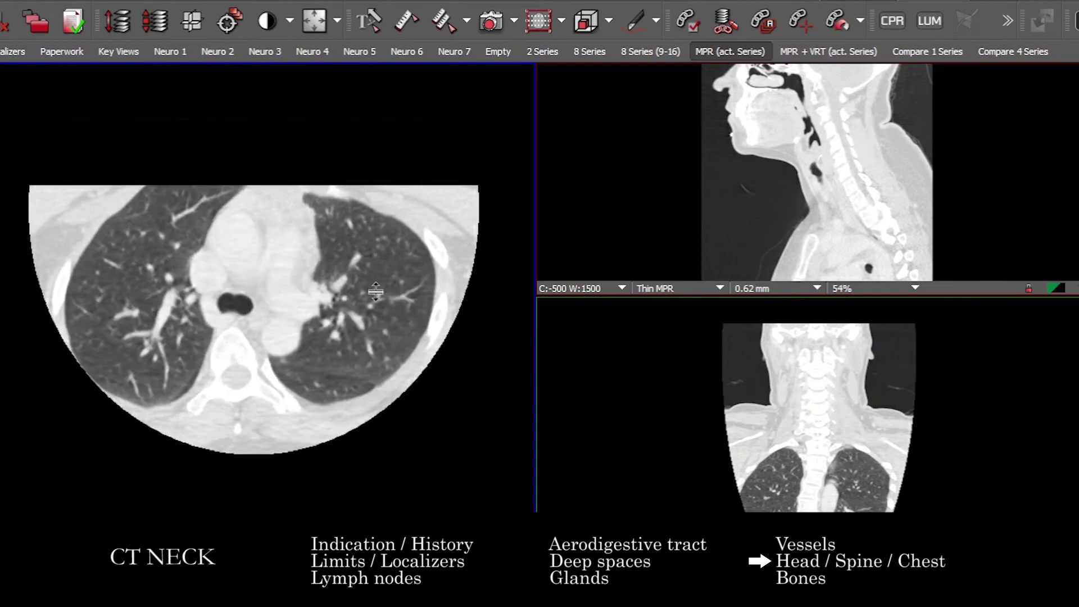
{"action": "key", "text": "2"}
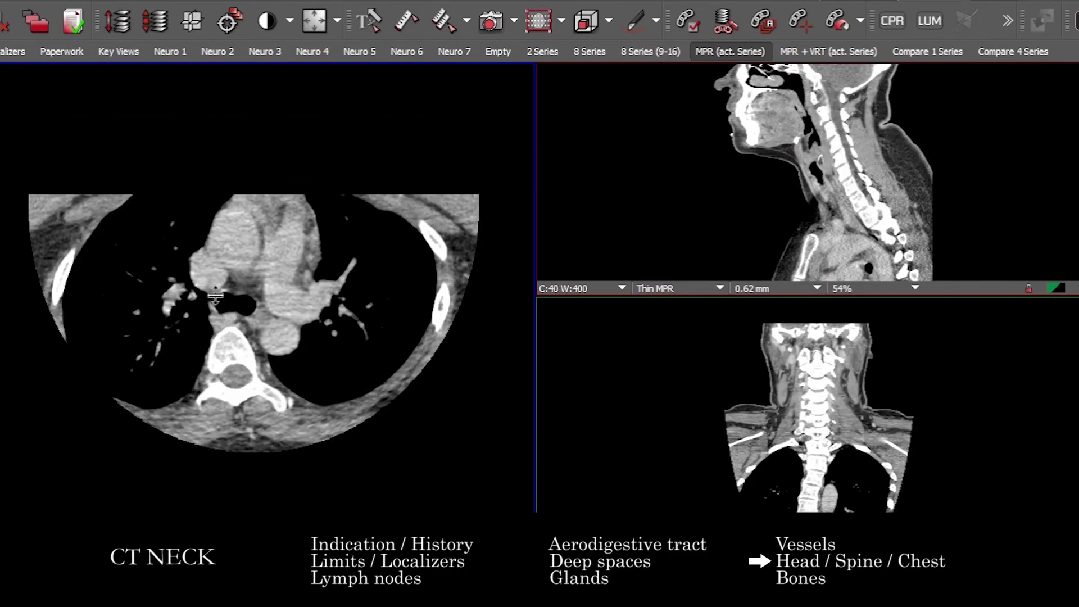
Step: Page axial slices from the heart up to the lower neck, apply bone window, maximize sagittal
{"action": "left_click_drag", "start_coordinate": [379, 272], "coordinate": [383, 294]}
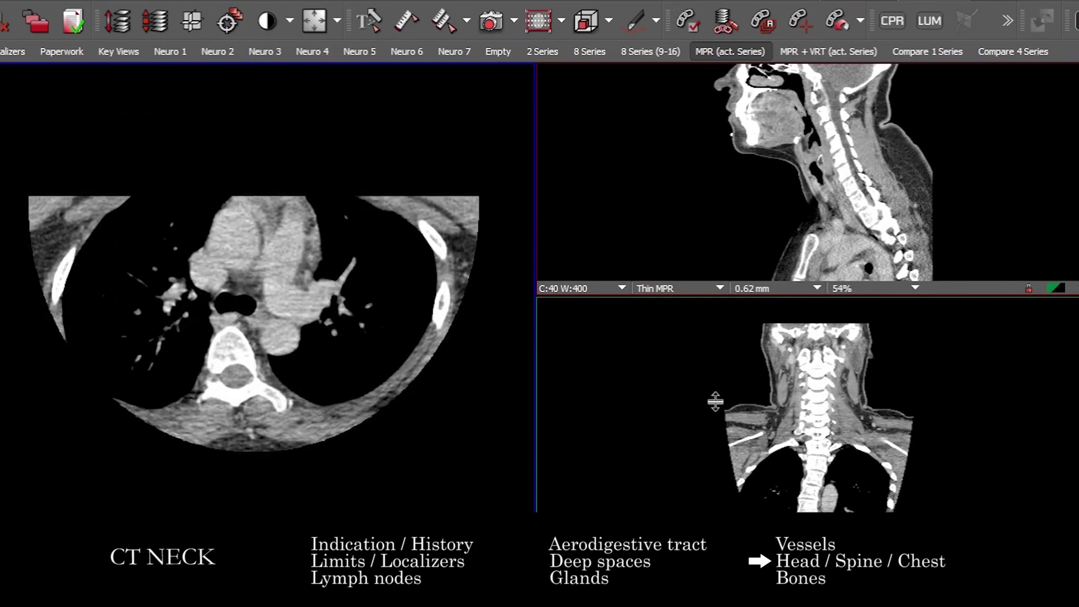
{"action": "left_click_drag", "start_coordinate": [284, 296], "coordinate": [485, 231]}
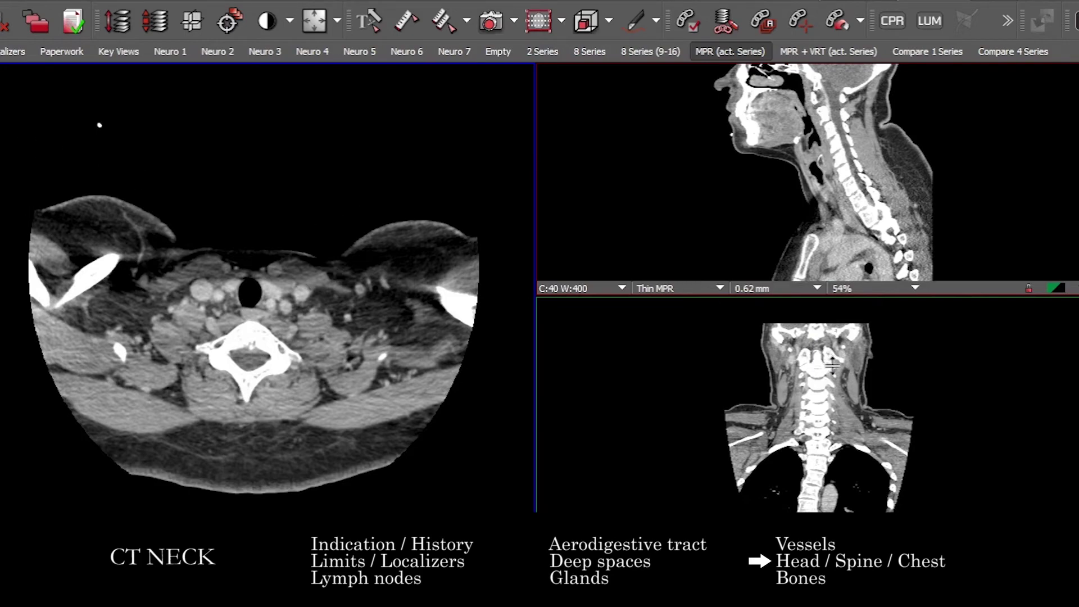
{"action": "key", "text": "2"}
{"action": "double_click", "coordinate": [807, 137]}
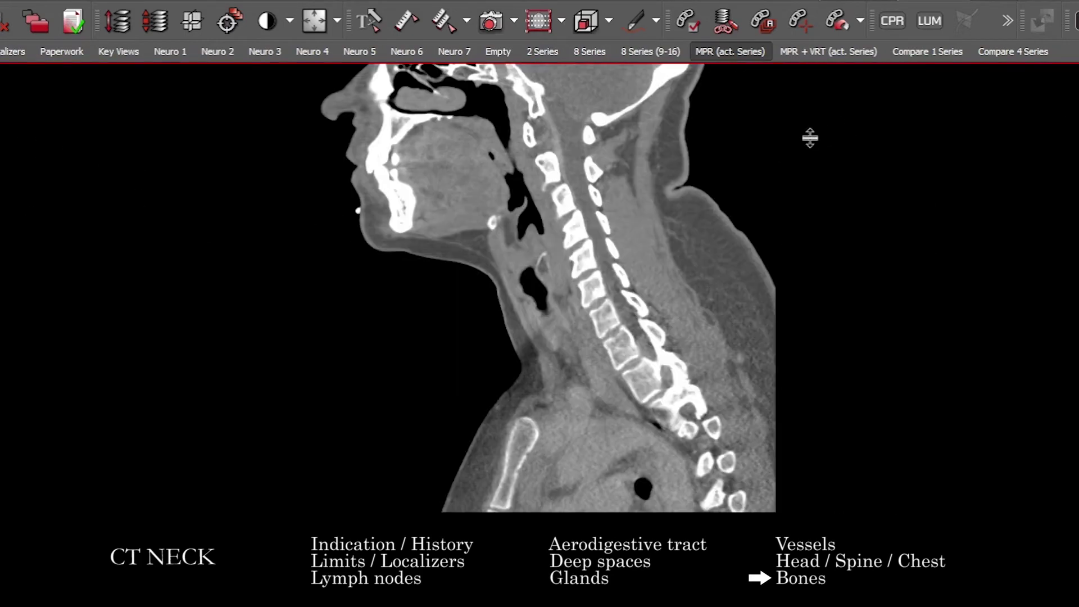
Step: Page sagittal bone-window slices of the cervical spine, then restore three panes at C:187 W:1606
{"action": "left_click_drag", "start_coordinate": [701, 158], "coordinate": [511, 108]}
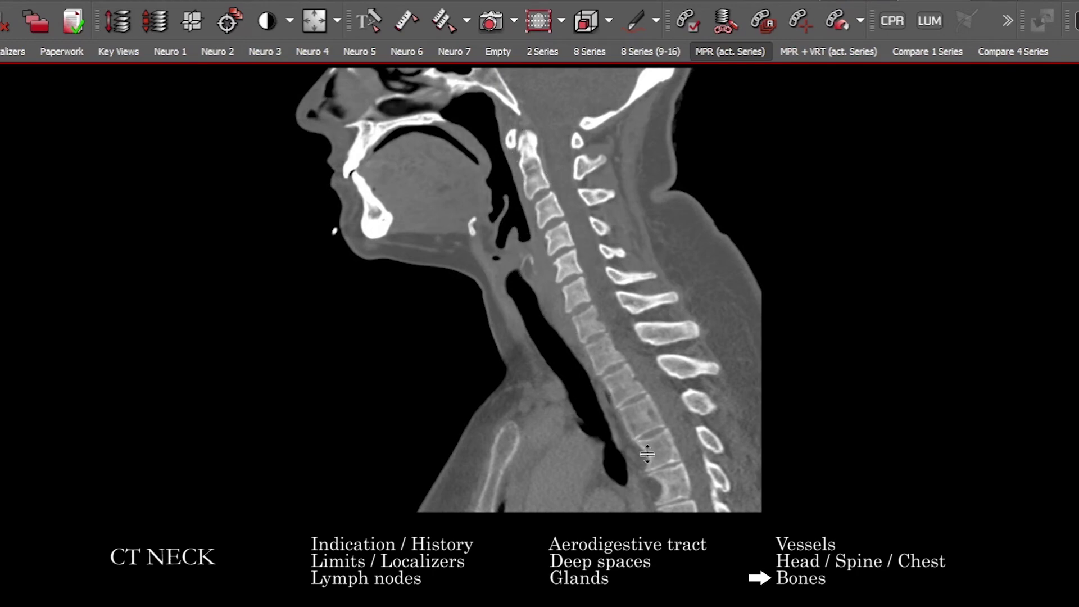
{"action": "scroll", "coordinate": [646, 453], "scroll_direction": "down", "scroll_amount": 3}
{"action": "scroll", "coordinate": [720, 358], "scroll_direction": "up", "scroll_amount": 3}
{"action": "scroll", "coordinate": [623, 371], "scroll_direction": "down", "scroll_amount": 6}
{"action": "scroll", "coordinate": [646, 389], "scroll_direction": "up", "scroll_amount": 5}
{"action": "scroll", "coordinate": [646, 389], "scroll_direction": "down", "scroll_amount": 6}
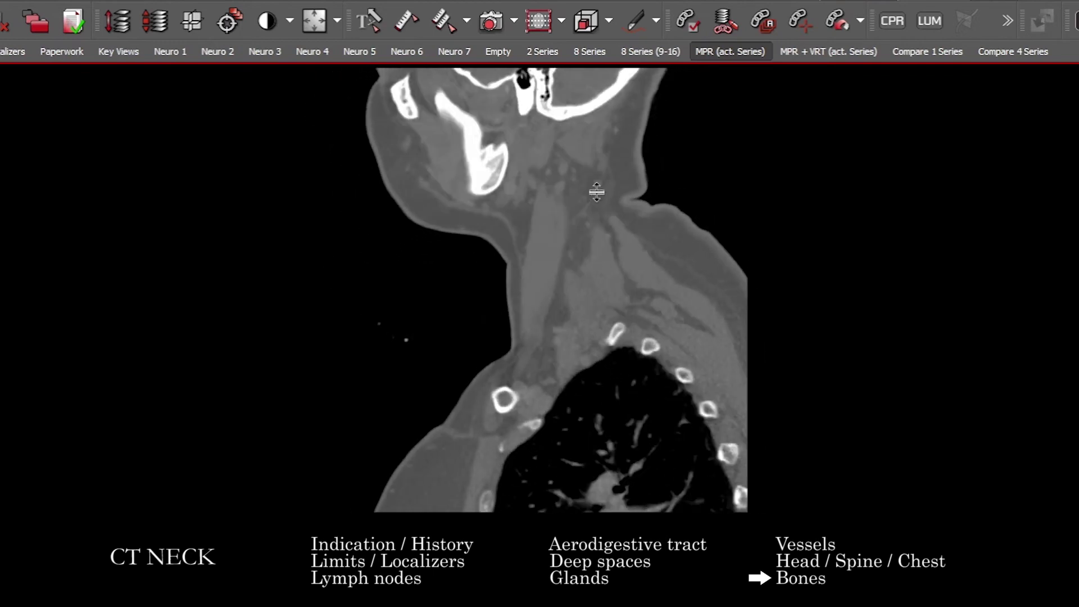
{"action": "scroll", "coordinate": [540, 196], "scroll_direction": "up", "scroll_amount": 6}
{"action": "scroll", "coordinate": [571, 272], "scroll_direction": "up", "scroll_amount": 3}
{"action": "scroll", "coordinate": [584, 247], "scroll_direction": "down", "scroll_amount": 3}
{"action": "scroll", "coordinate": [610, 205], "scroll_direction": "up", "scroll_amount": 3}
{"action": "scroll", "coordinate": [618, 321], "scroll_direction": "down", "scroll_amount": 2}
{"action": "double_click", "coordinate": [632, 362]}
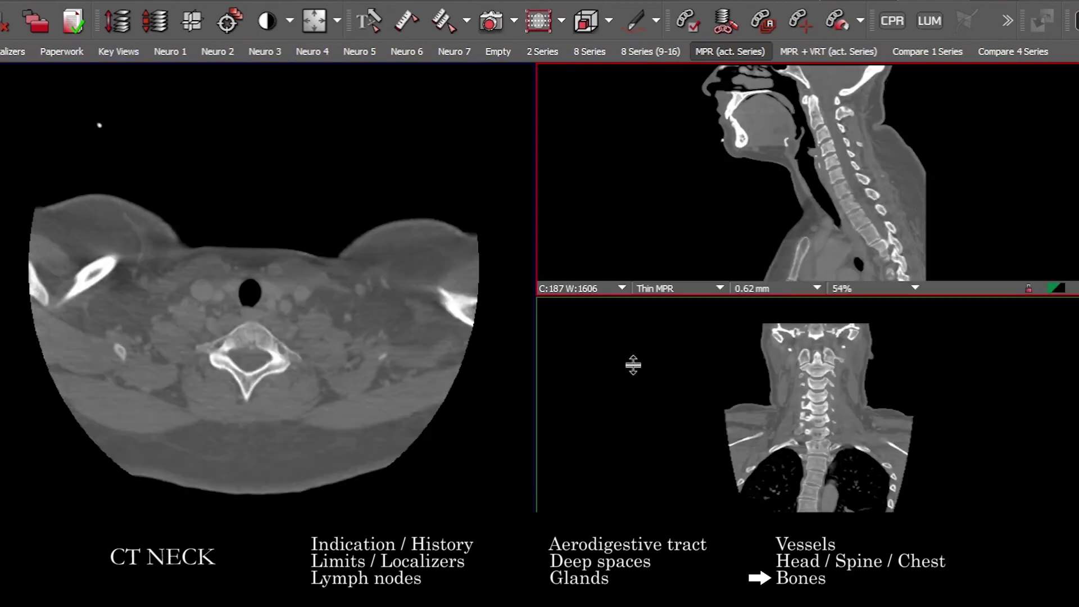
Step: Scroll bone-window axial slices down to carina level and back up to the aortic arch
{"action": "scroll", "coordinate": [329, 299], "scroll_direction": "down", "scroll_amount": 10}
{"action": "scroll", "coordinate": [329, 299], "scroll_direction": "down", "scroll_amount": 10}
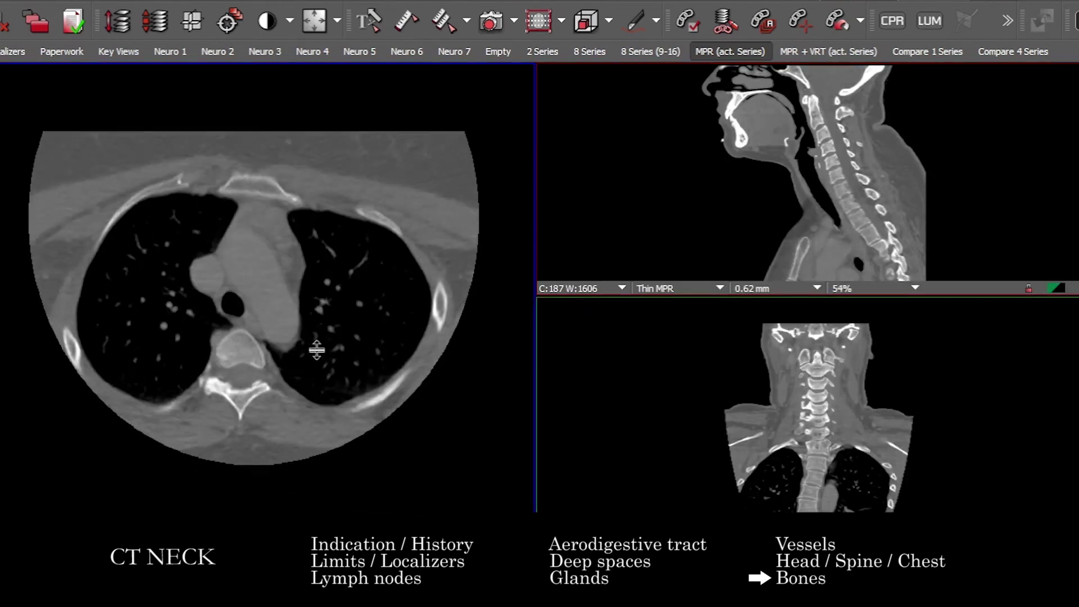
{"action": "scroll", "coordinate": [416, 351], "scroll_direction": "down", "scroll_amount": 10}
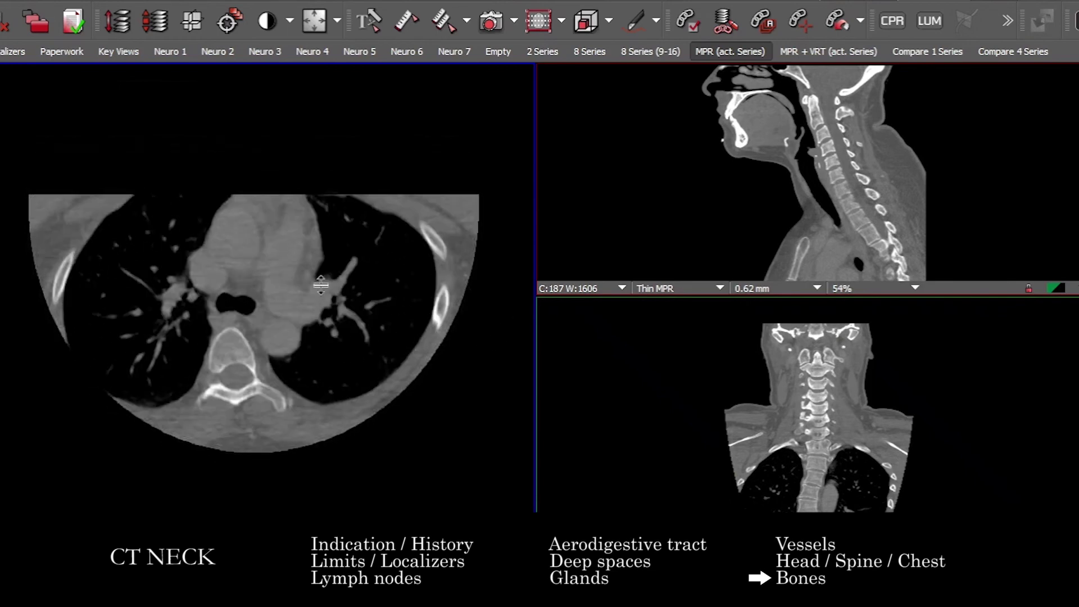
{"action": "scroll", "coordinate": [360, 286], "scroll_direction": "up", "scroll_amount": 5}
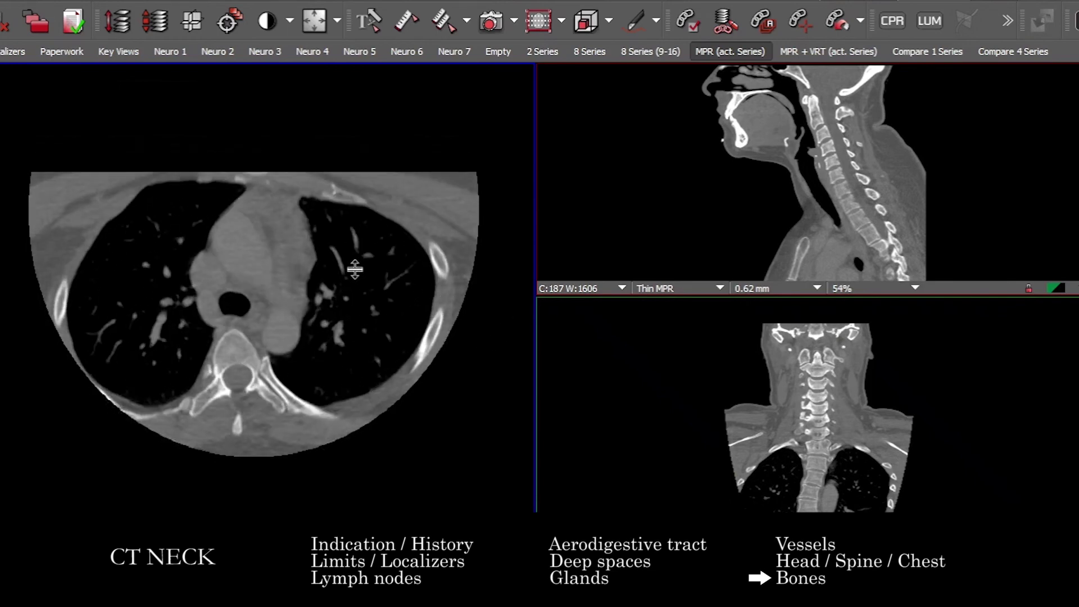